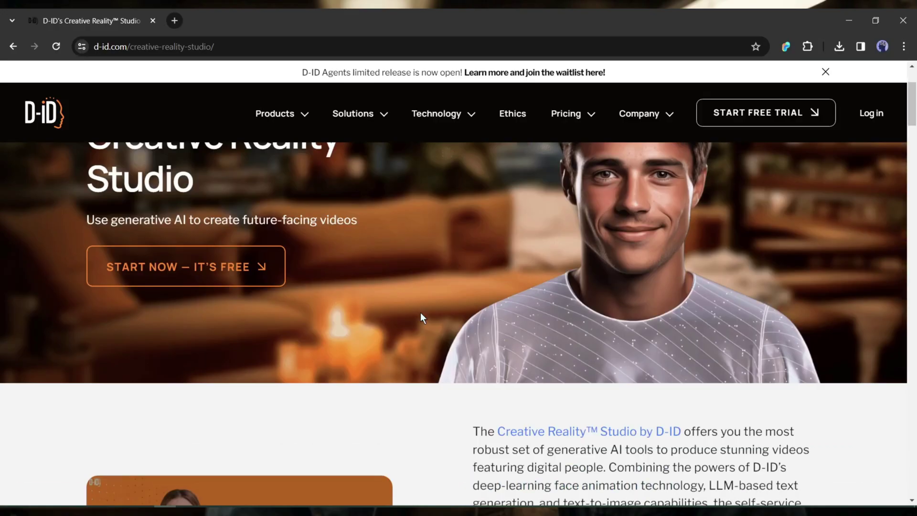
Step: Examine D-ID's Creative Reality Studio page, its Studio pricing plans, and the untitled talking-portrait video at full screen
scroll(519, 348, "down", 4)
scroll(414, 364, "down", 12)
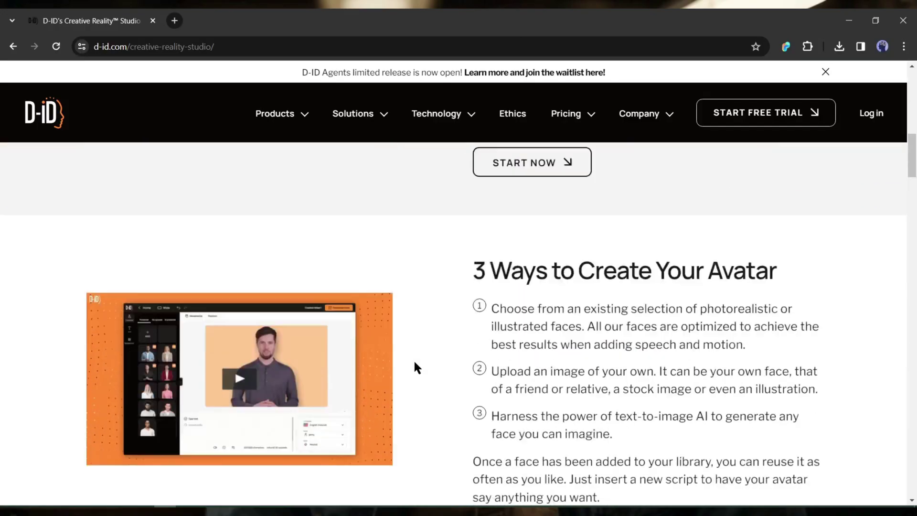
scroll(406, 288, "down", 4)
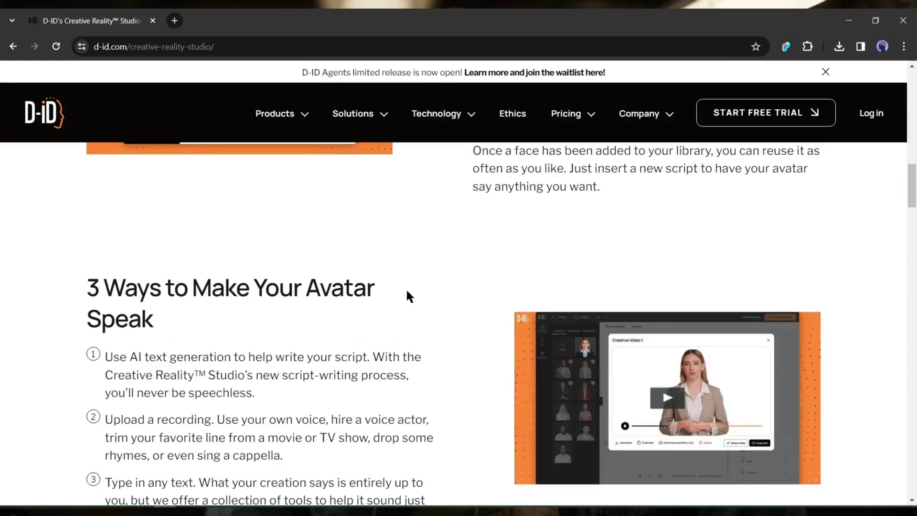
scroll(437, 298, "up", 3)
scroll(438, 299, "up", 15)
mouse_move(568, 117)
left_click(592, 182)
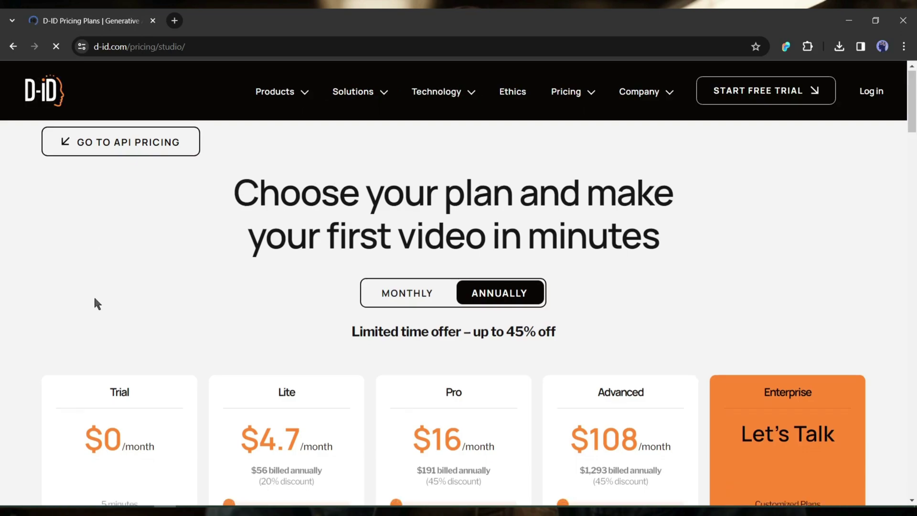
scroll(94, 296, "down", 4)
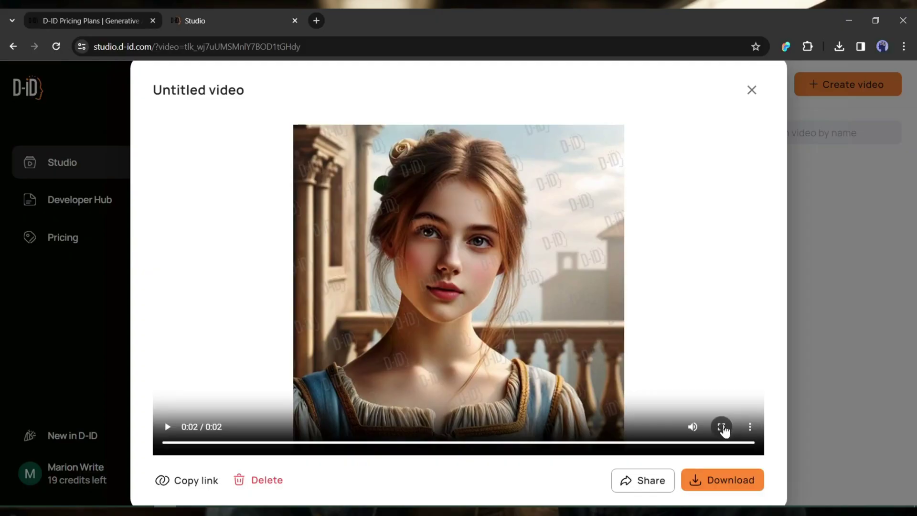
left_click(720, 426)
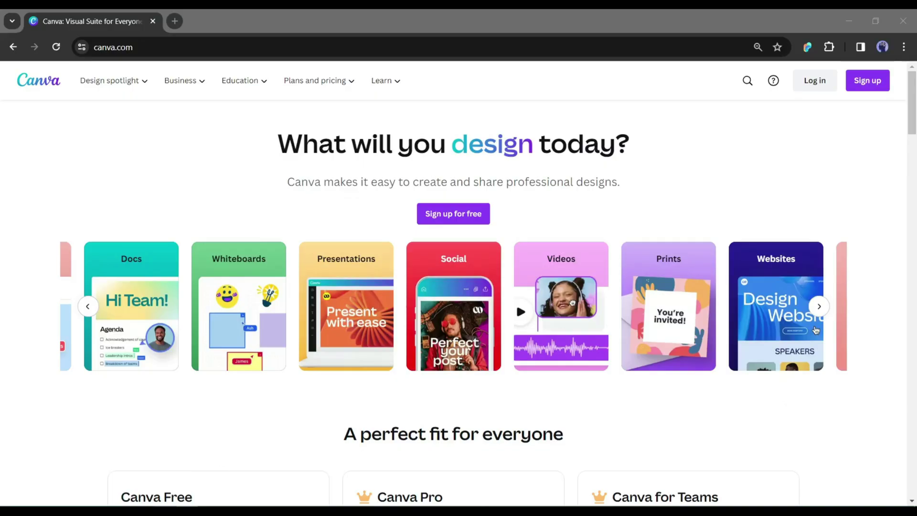
Step: Look through the Canva home page and log in to a Canva account
scroll(479, 306, "down", 15)
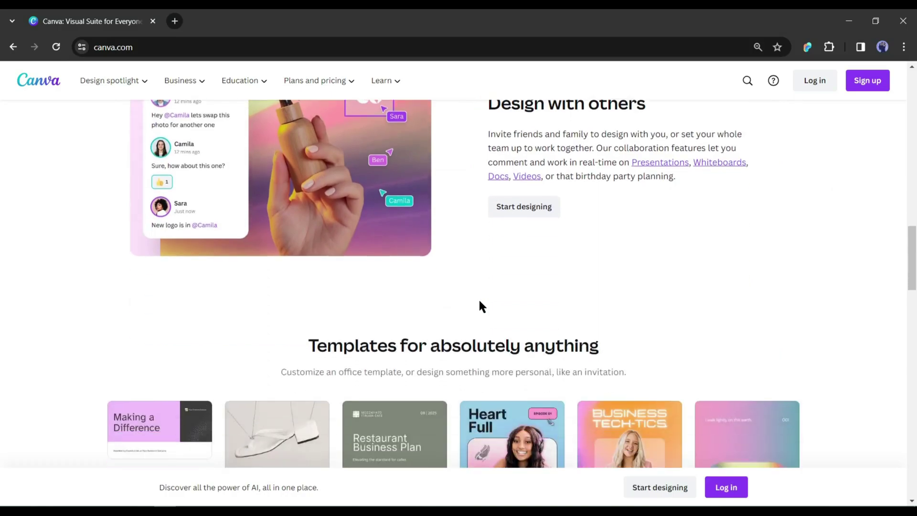
scroll(480, 302, "down", 15)
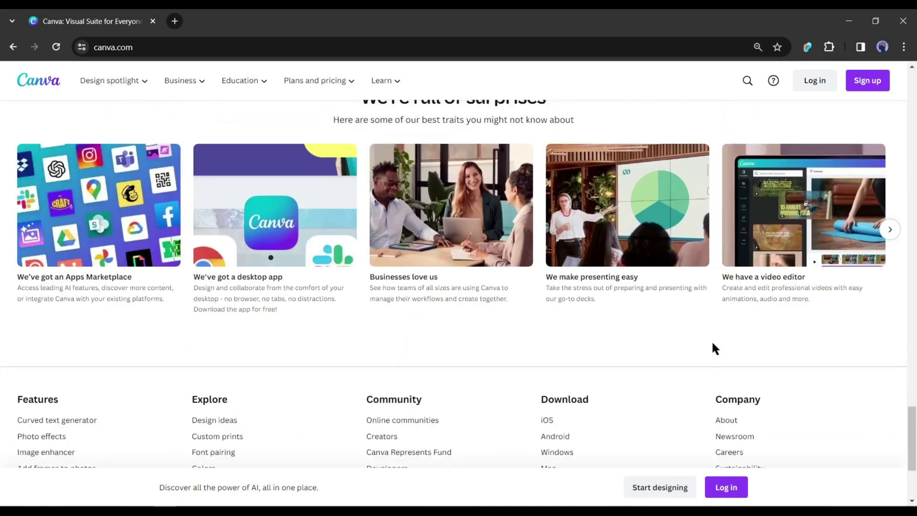
scroll(692, 329, "up", 15)
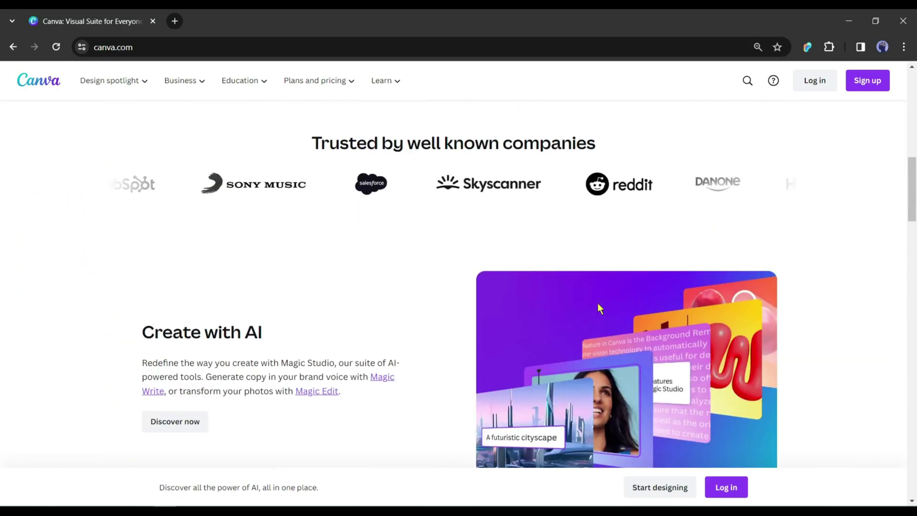
scroll(597, 303, "up", 8)
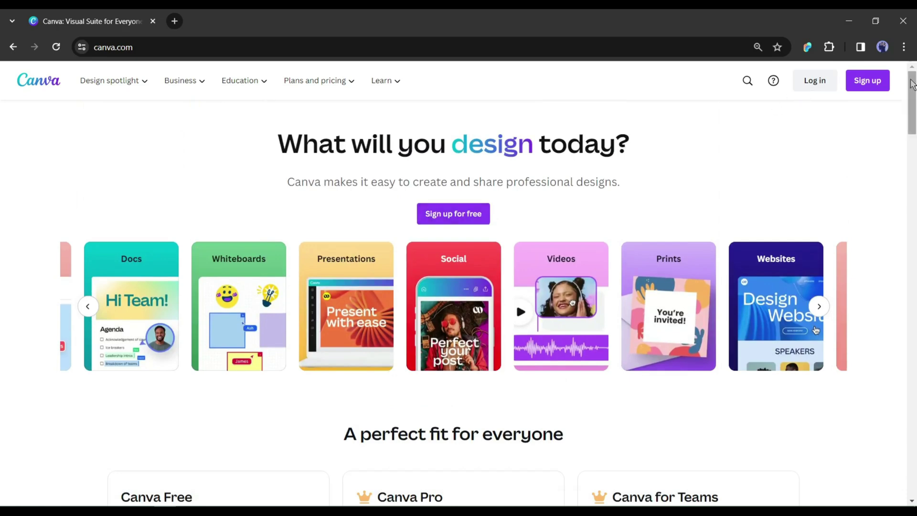
left_click(793, 88)
left_click(348, 203)
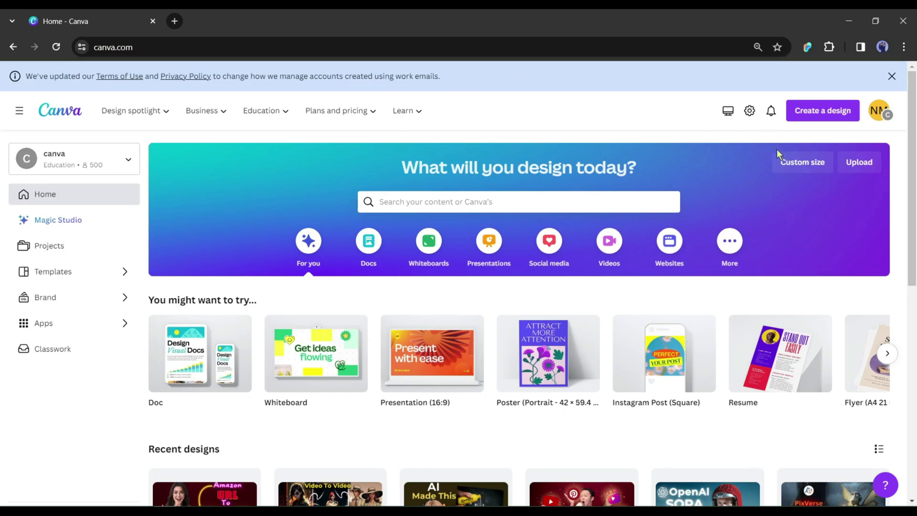
Step: Create a new custom-size design 1080 px wide and 1920 px high
left_click(810, 115)
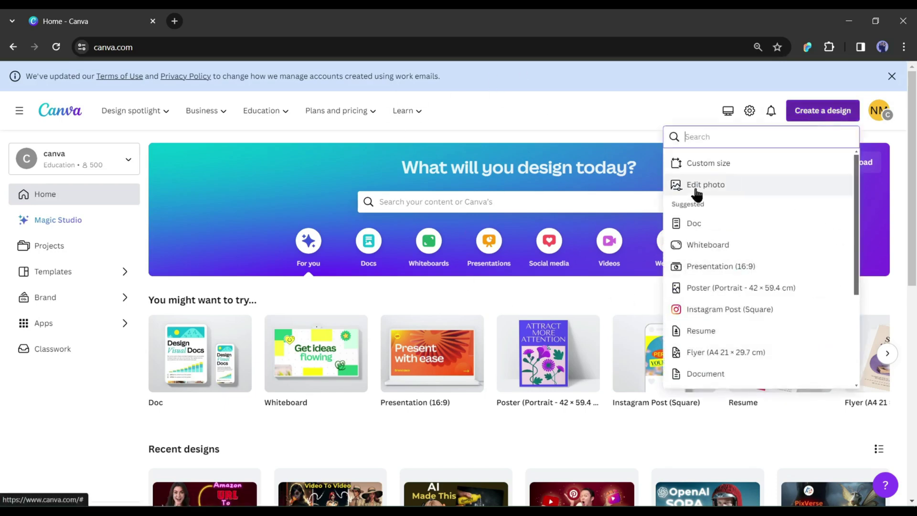
left_click(729, 169)
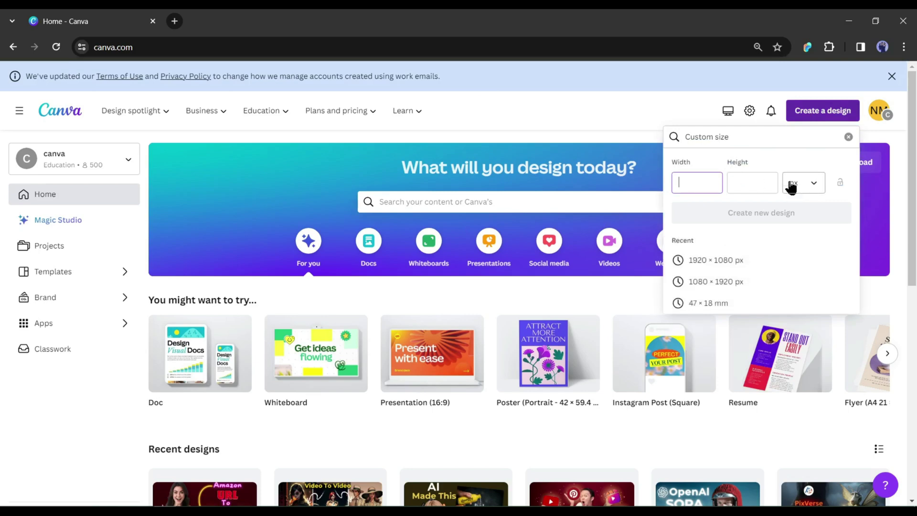
type("1080")
key("Tab")
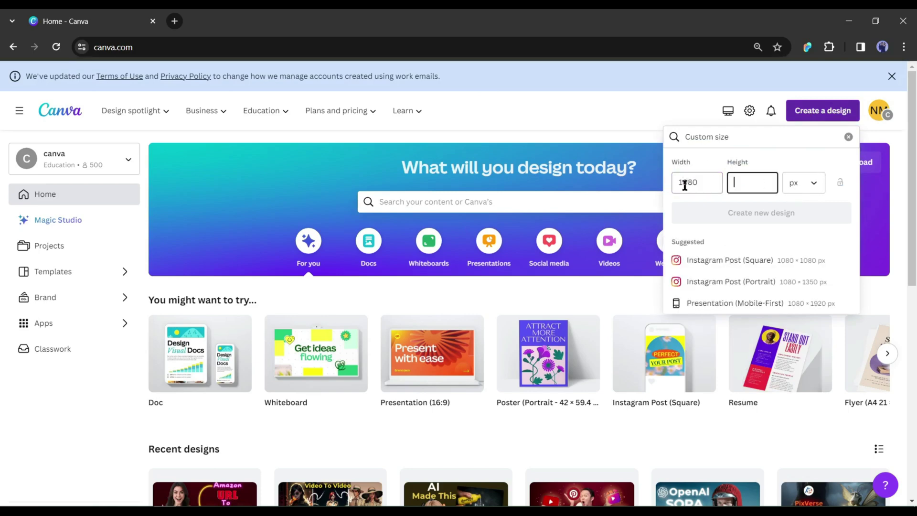
type("1920")
left_click(766, 215)
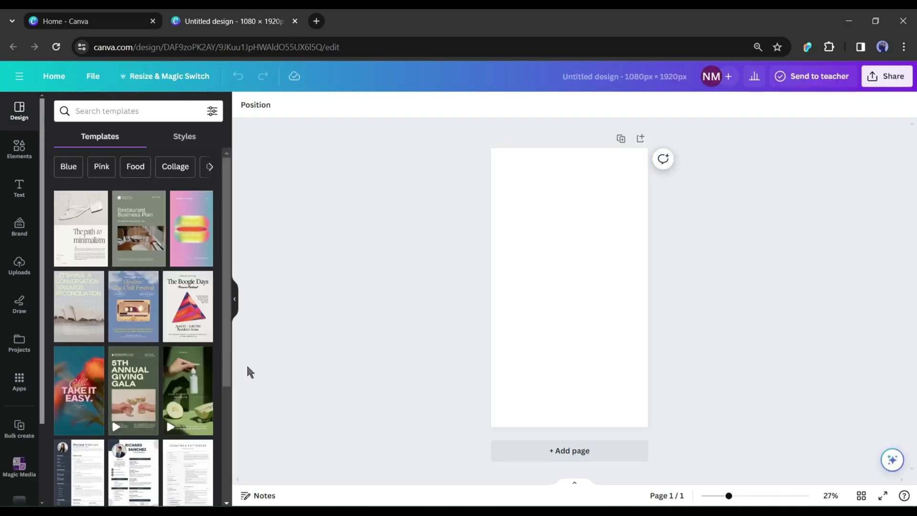
Step: Search the design's apps for Magic Media and open it
left_click(12, 389)
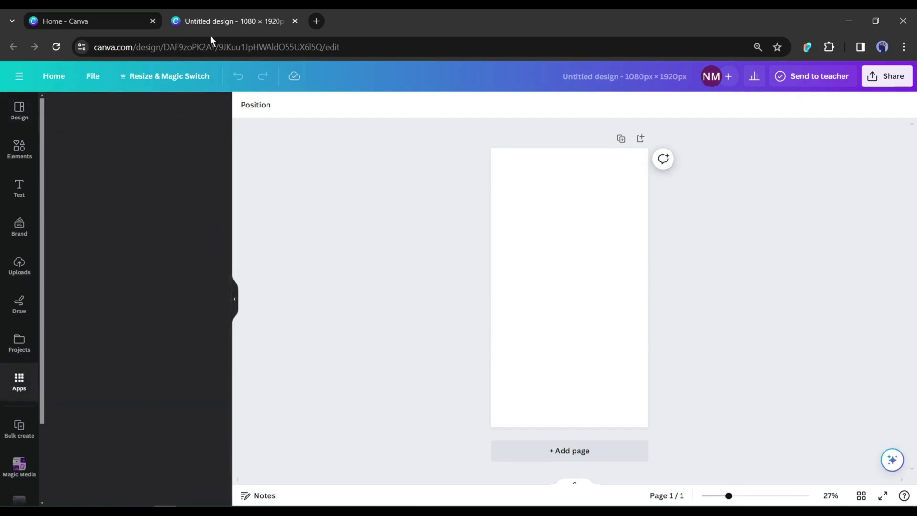
type("Magic Media")
key("Return")
left_click(68, 159)
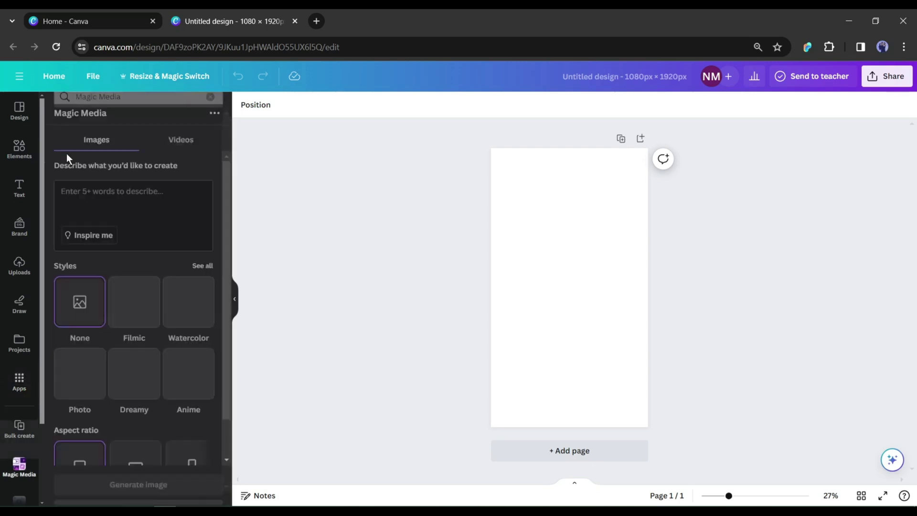
Step: Generate Portrait images in Photo style of a beautiful 25-year-old American woman looking straight at the camera, with blue eyes, smiling with teeth showing a little
scroll(80, 425, "down", 1)
scroll(82, 386, "up", 1)
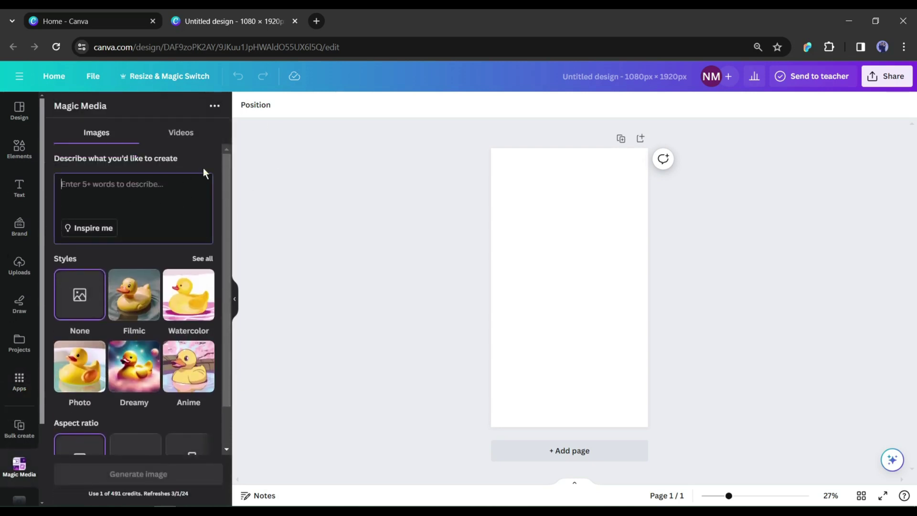
key("ctrl+v")
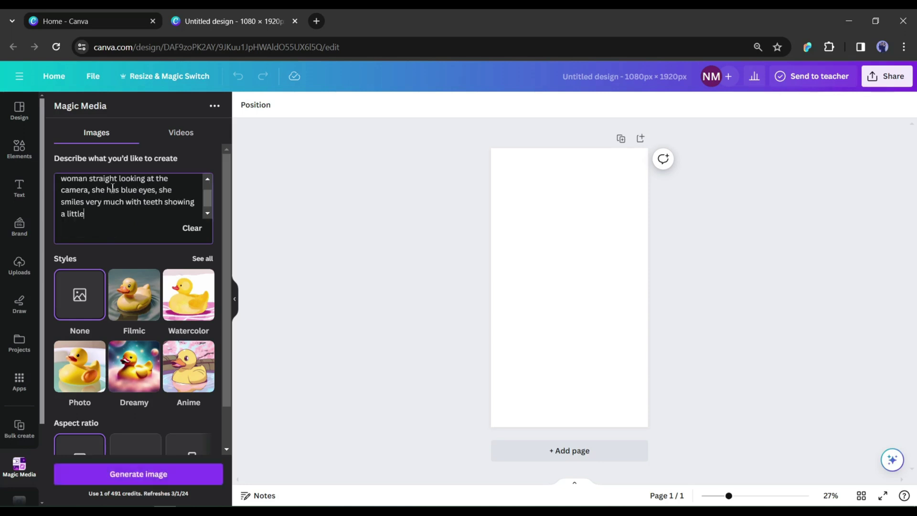
scroll(118, 210, "up", 1)
scroll(139, 187, "down", 3)
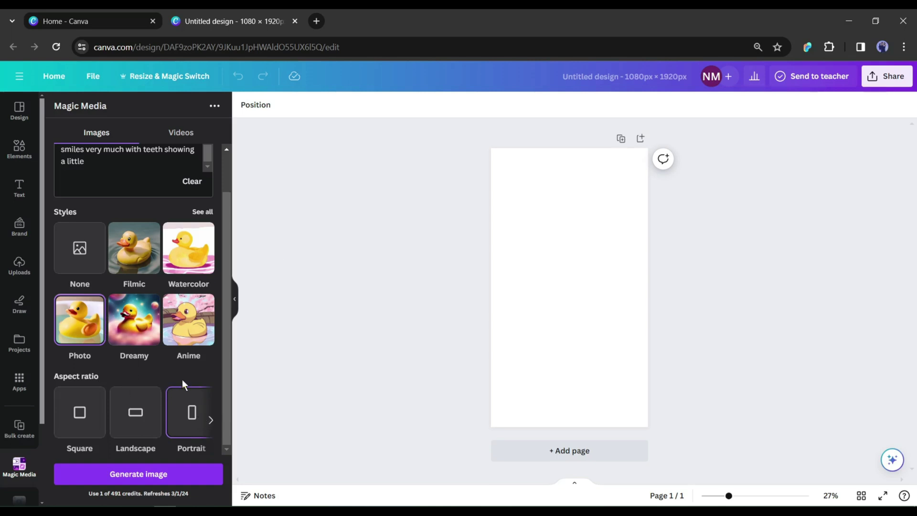
left_click(121, 477)
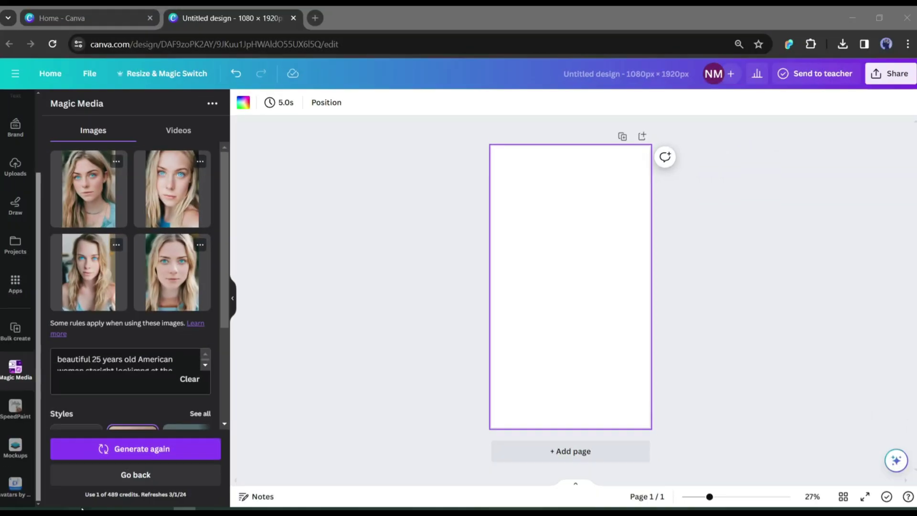
Step: Add the third generated portrait to the blank page and set it as the page background
left_click(91, 272)
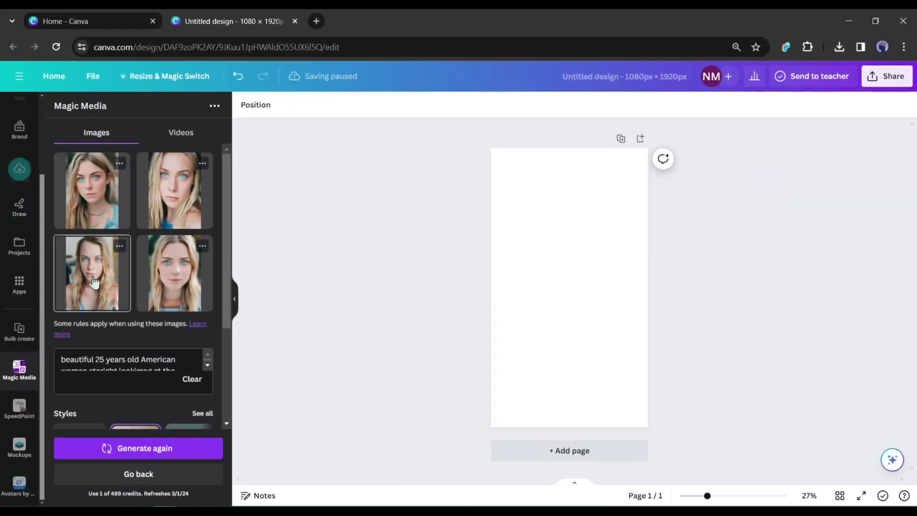
left_click_drag(581, 287, 544, 209)
left_click_drag(574, 271, 653, 371)
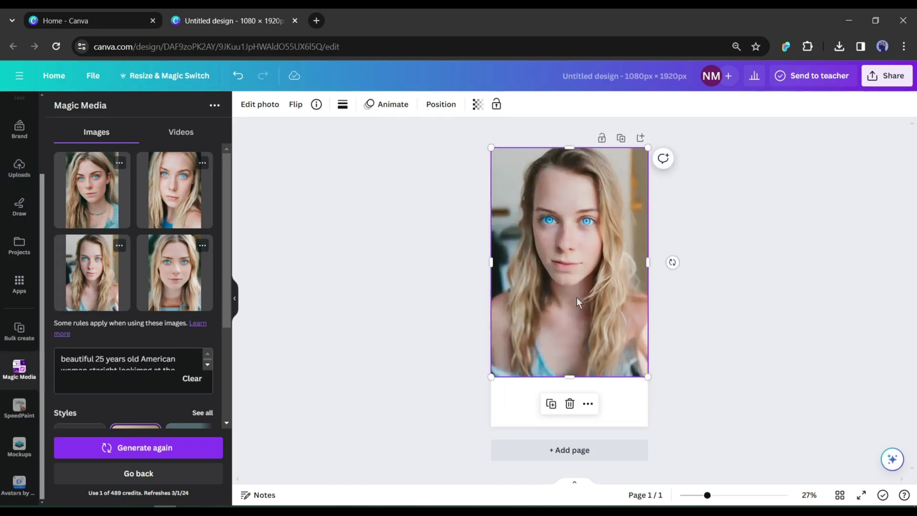
left_click(587, 404)
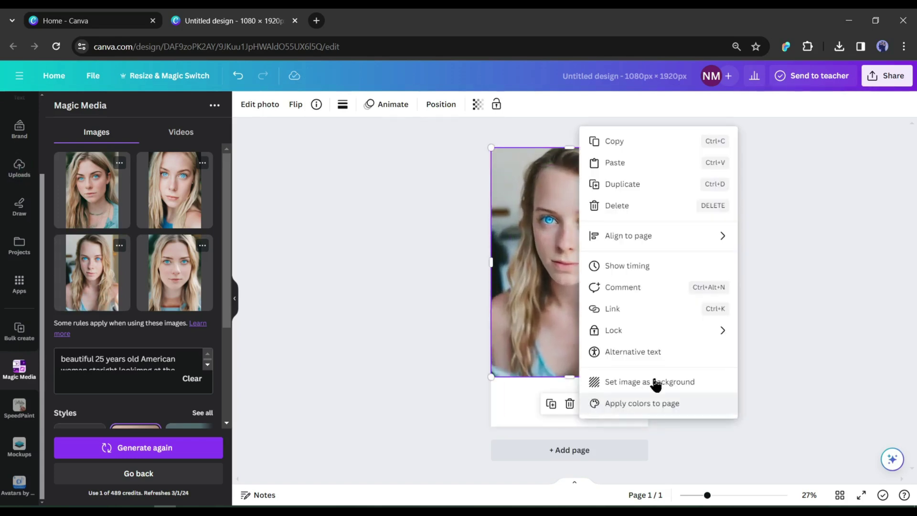
left_click(663, 387)
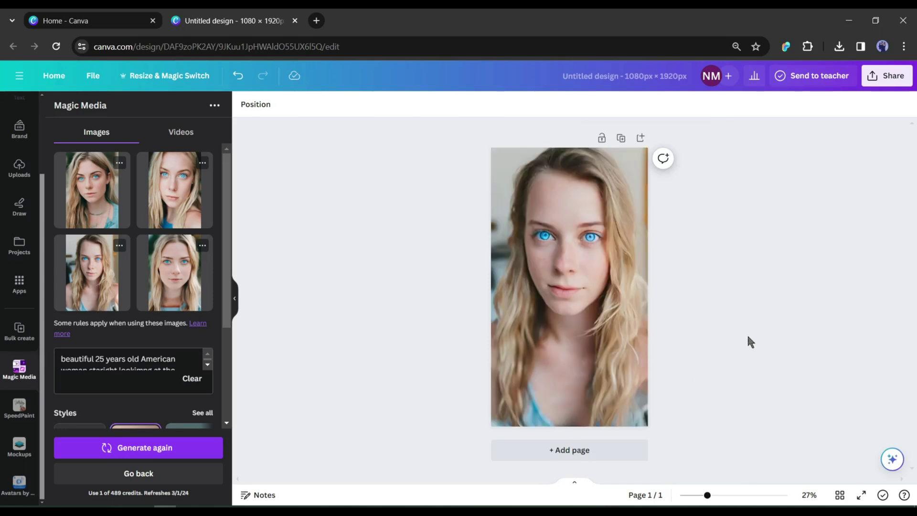
Step: Download the portrait design as a JPG file and close the download notice
left_click(891, 79)
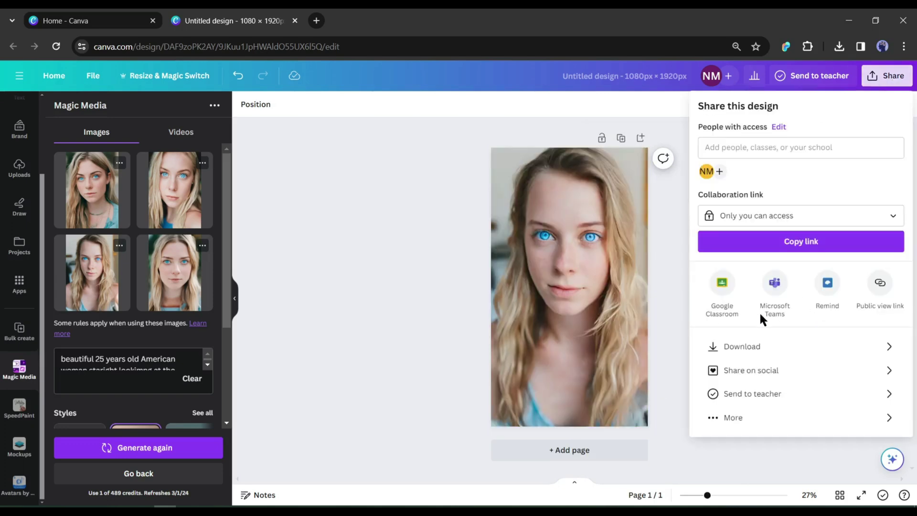
left_click(812, 349)
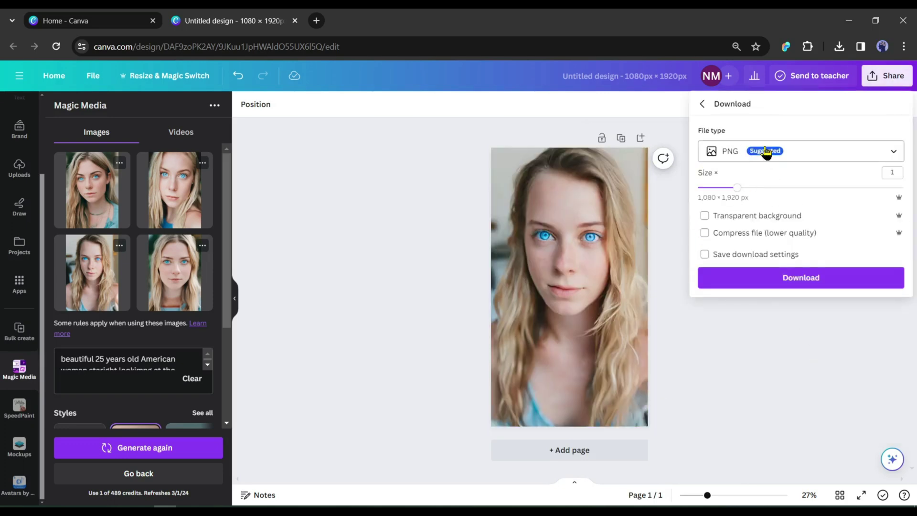
left_click(798, 162)
left_click(772, 190)
left_click(809, 281)
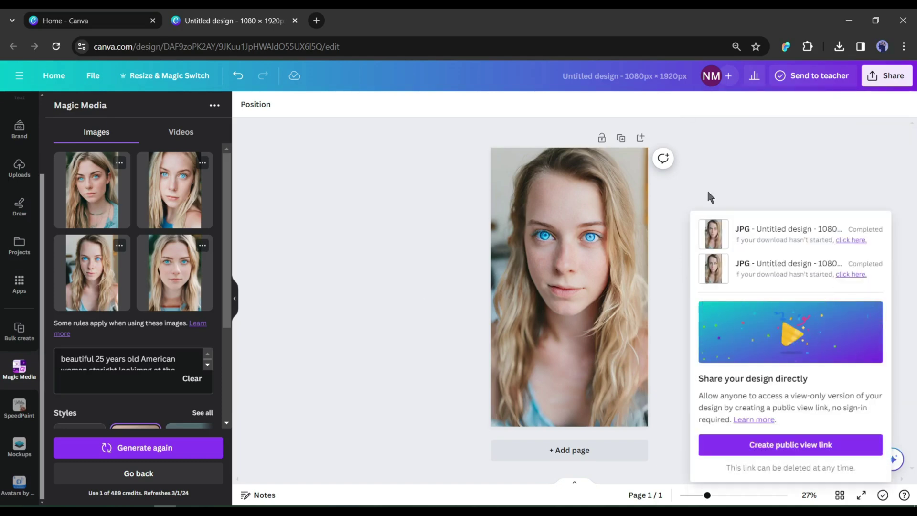
left_click(761, 154)
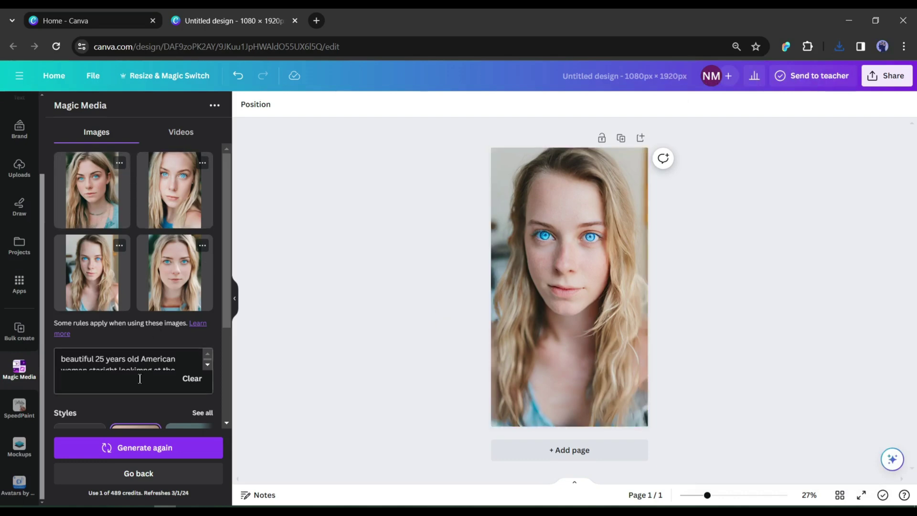
Step: Search the apps for DupDub and open Avatars by DupDub
scroll(140, 379, "down", 2)
scroll(19, 377, "up", 2)
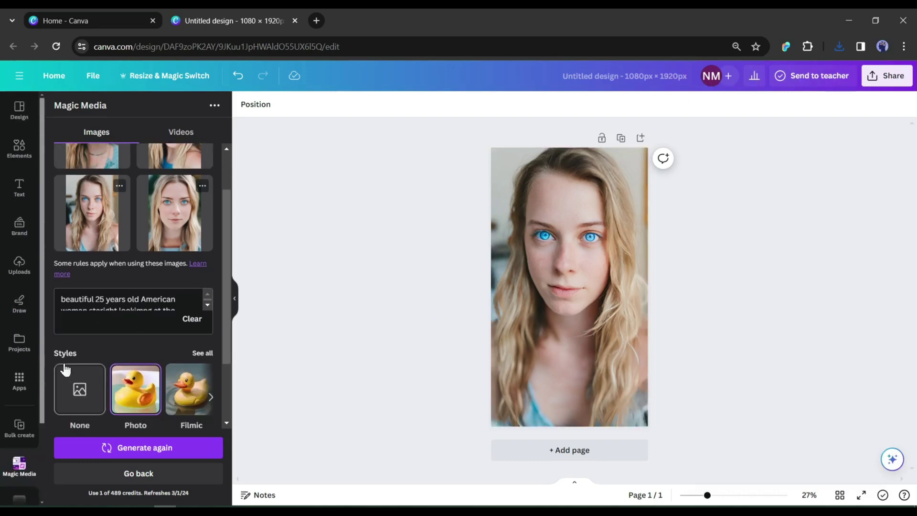
left_click(33, 384)
left_click(105, 109)
type("DupDub")
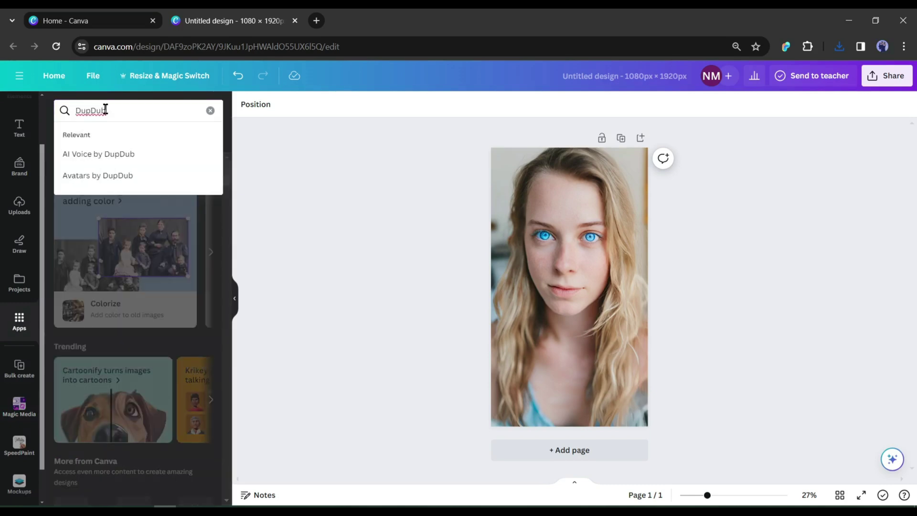
key("Return")
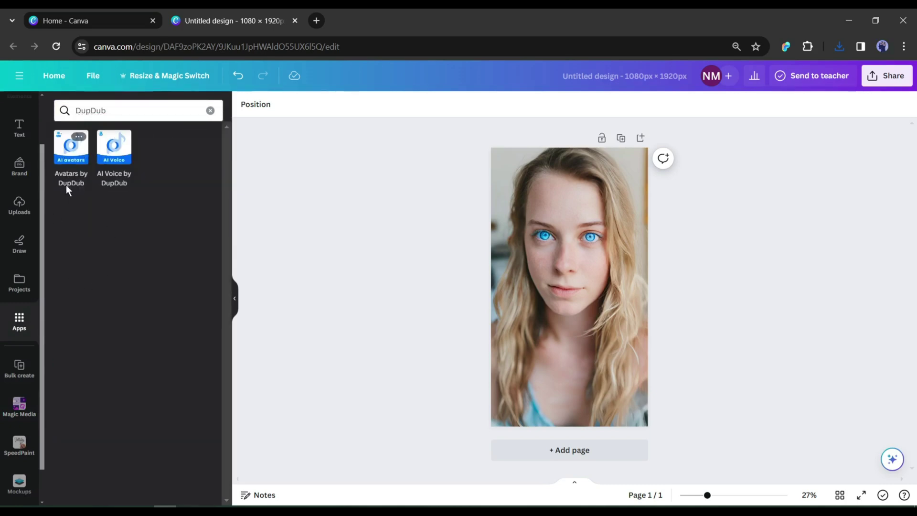
left_click(70, 157)
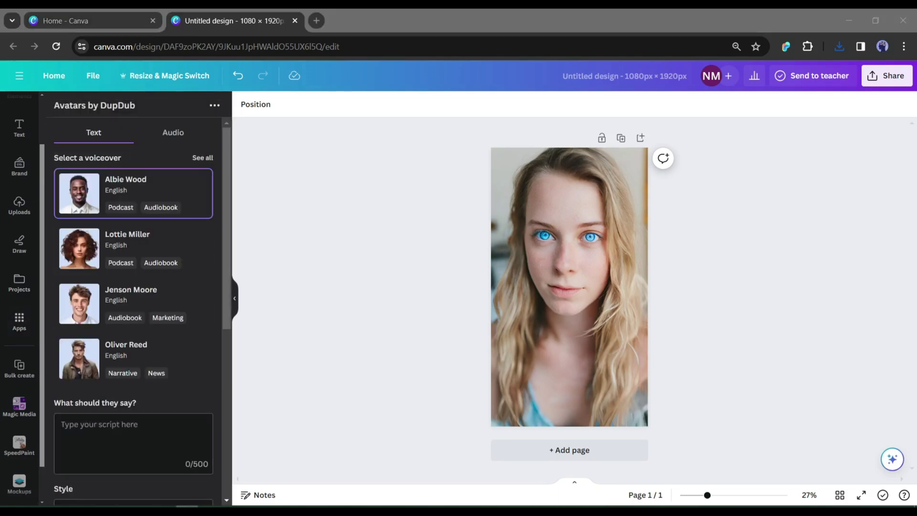
Step: Connect Avatars by DupDub to a DupDub account by logging in with Google
left_click(170, 455)
scroll(109, 376, "down", 5)
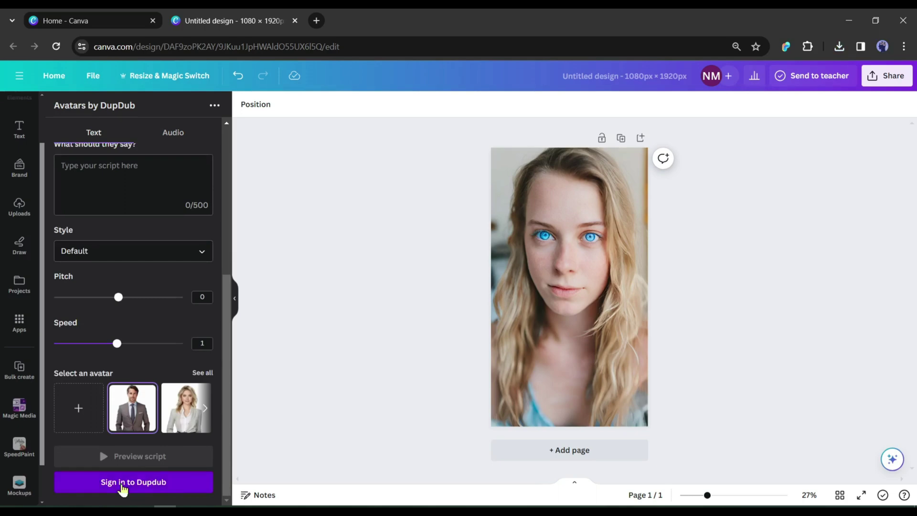
left_click(123, 484)
left_click(186, 366)
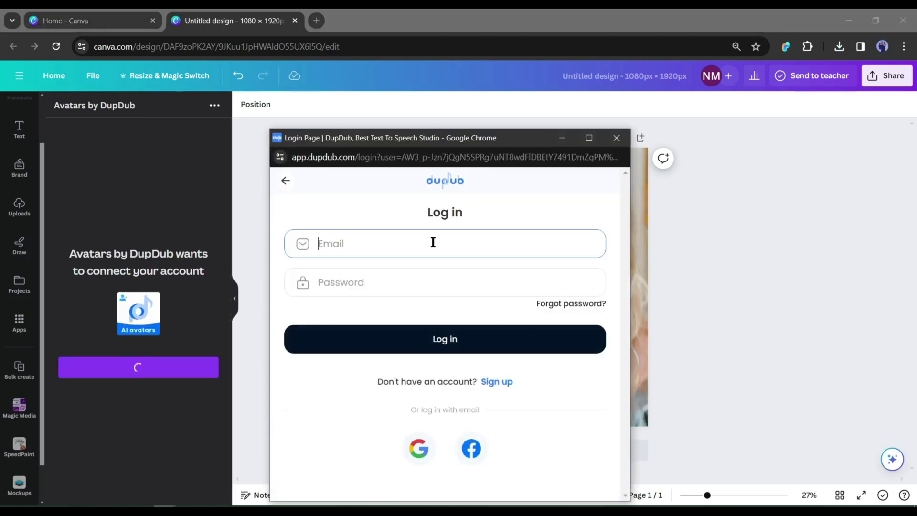
left_click(419, 450)
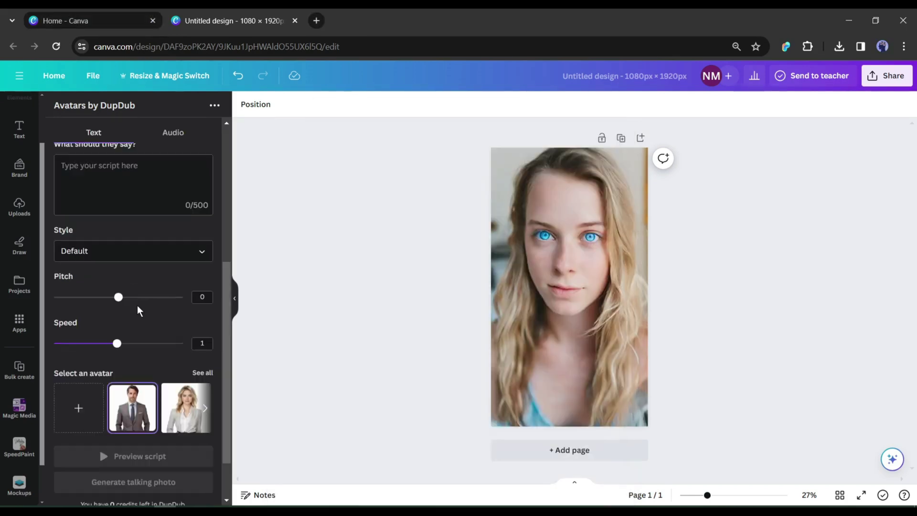
Step: Review the text and audio options offered for creating a talking avatar in Avatars by DupDub
scroll(136, 310, "down", 3)
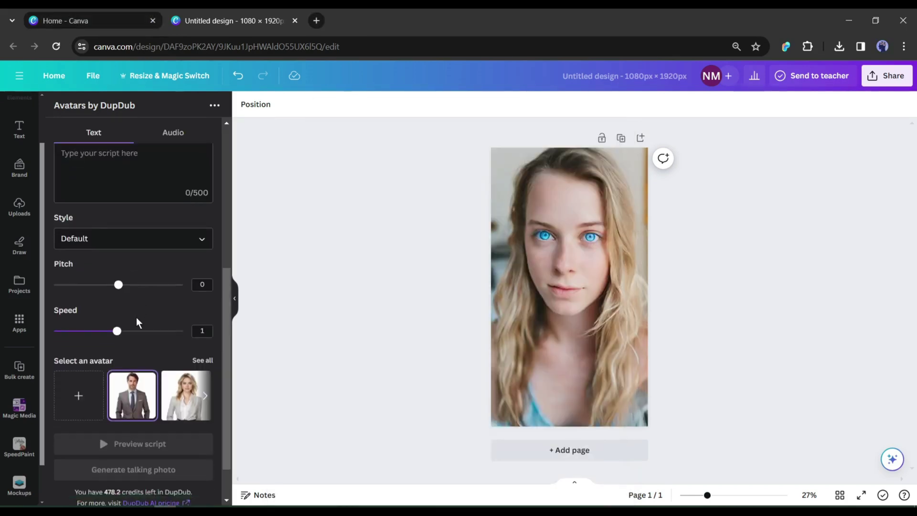
scroll(105, 387, "up", 7)
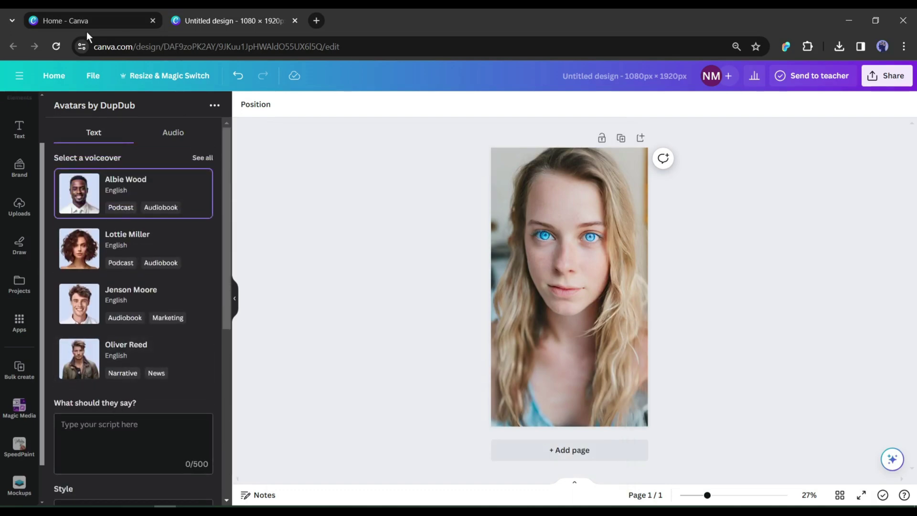
left_click(175, 133)
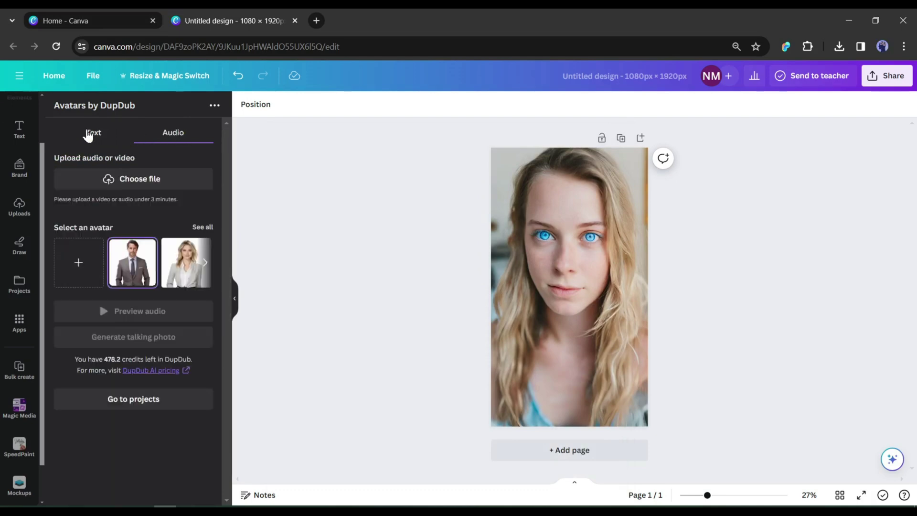
left_click(88, 134)
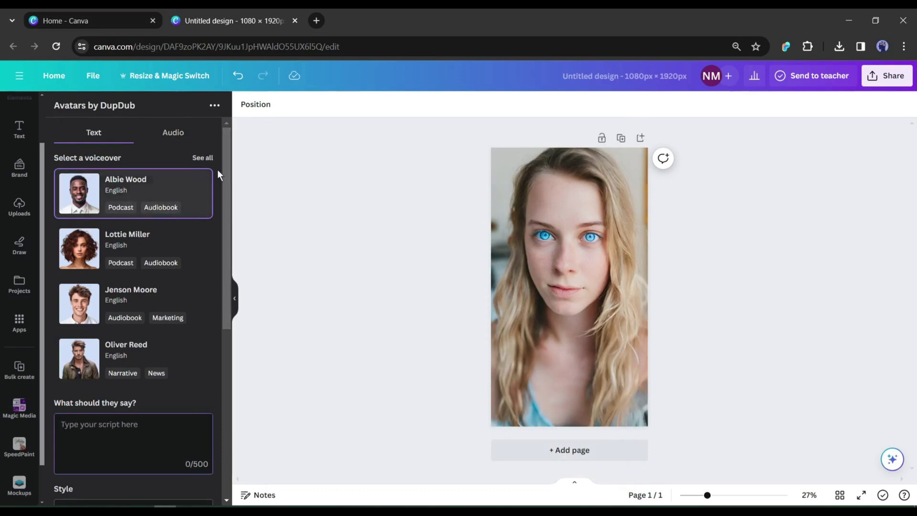
Step: Show all voiceovers and filter them by language English, gender Female and age Youth
left_click(203, 159)
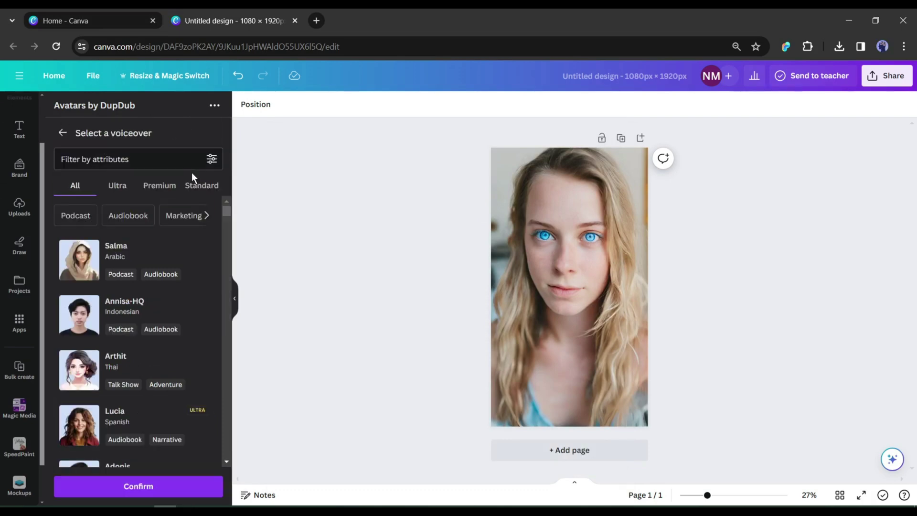
left_click(210, 158)
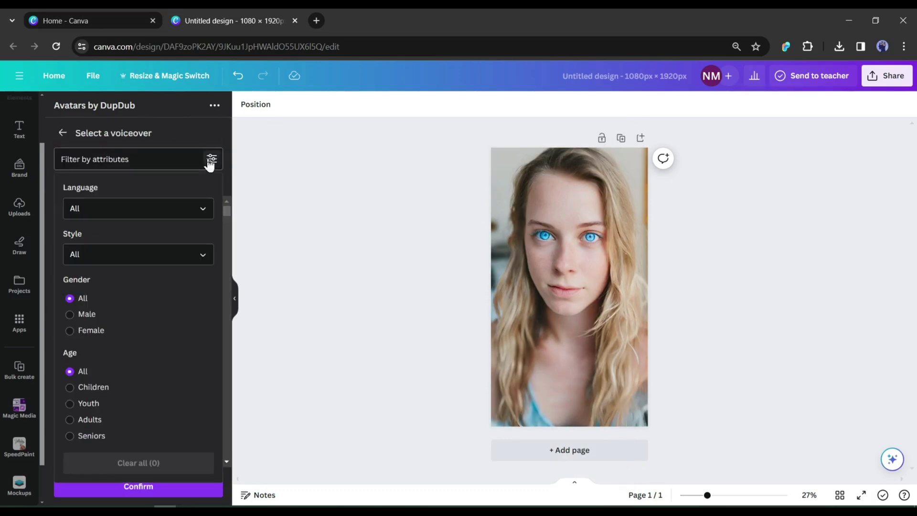
left_click(129, 210)
scroll(117, 302, "down", 3)
left_click(93, 292)
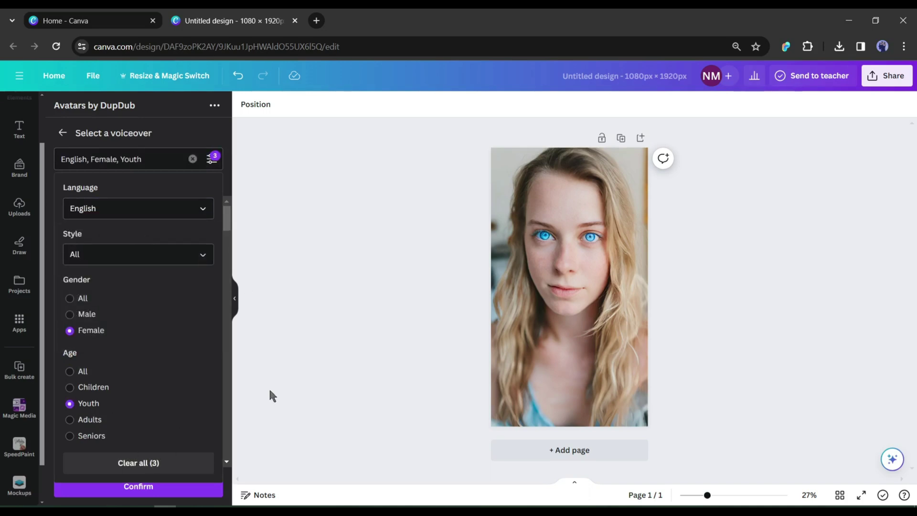
left_click(210, 158)
Step: Preview the filtered voices and confirm Glinda as the voiceover
left_click(79, 260)
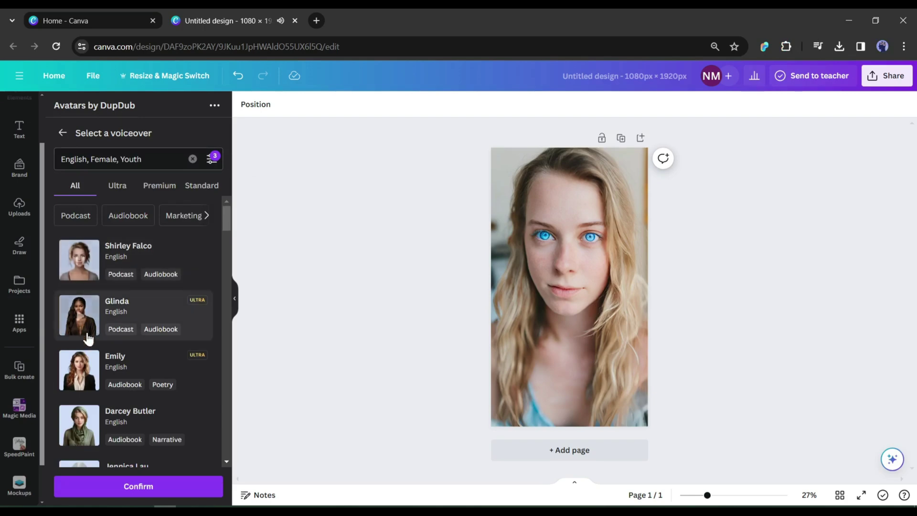
scroll(89, 258, "down", 1)
left_click(87, 256)
left_click(144, 486)
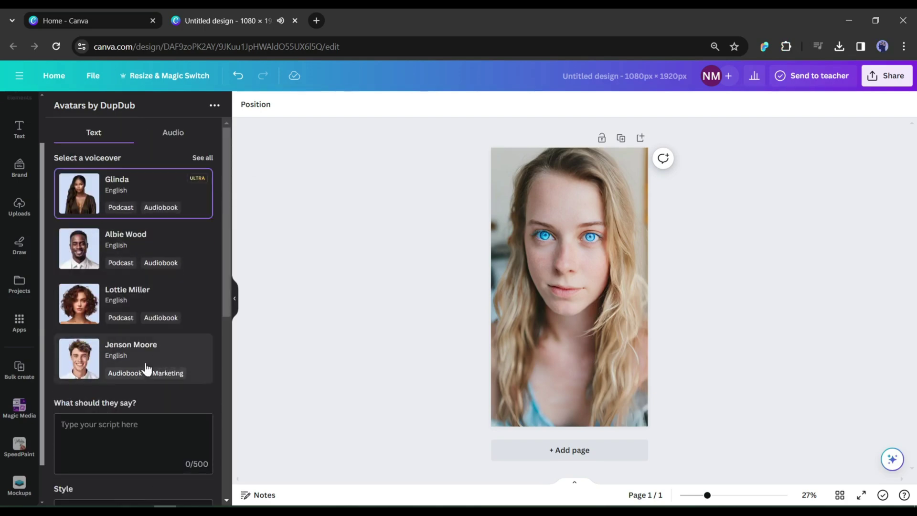
Step: Paste the copied script beginning "To Learn More about use cases of AI tool and AI tools" as what the avatar should say
scroll(157, 366, "down", 2)
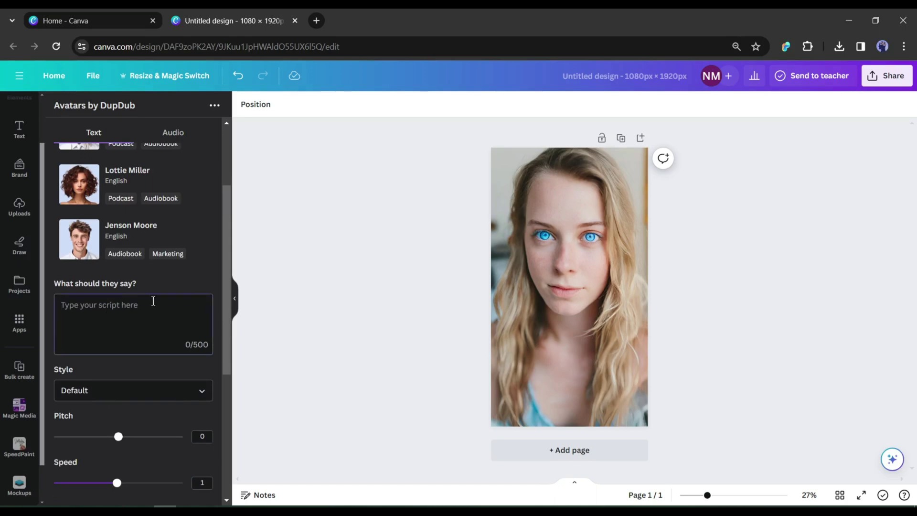
left_click(142, 323)
key("ctrl+v")
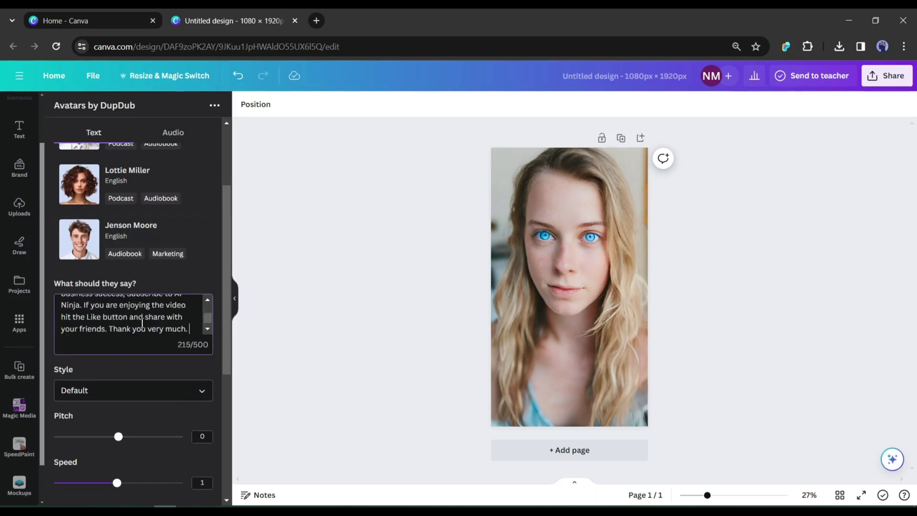
Step: Check the full set of ready-made avatars, then upload Untitled design (4).jpg from Downloads as the custom avatar
scroll(159, 323, "down", 2)
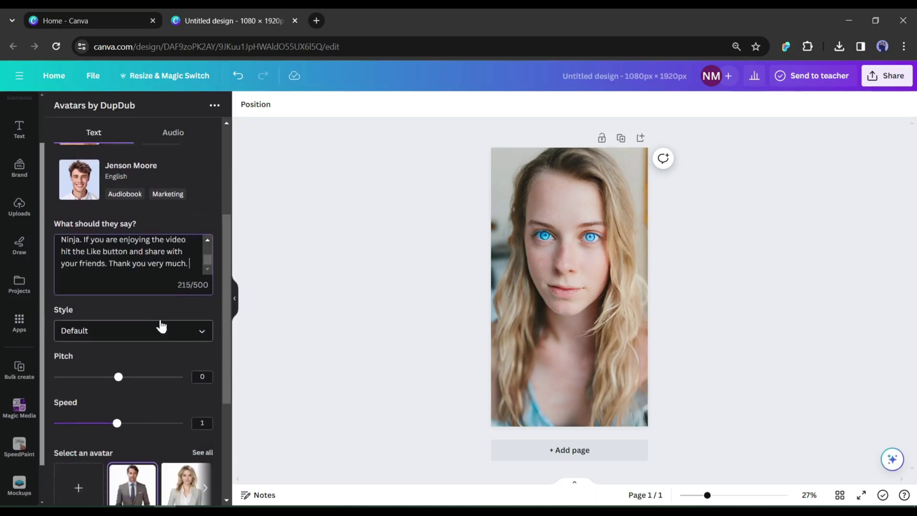
scroll(130, 277, "down", 1)
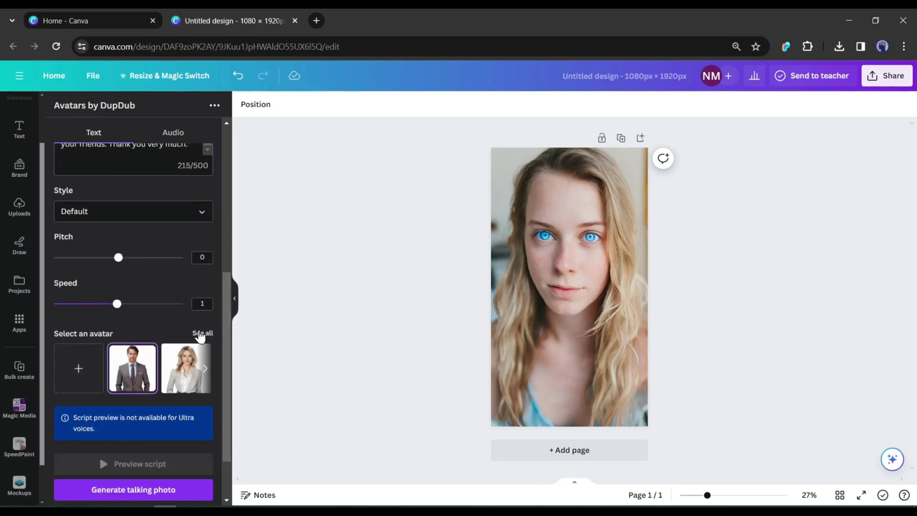
left_click(201, 333)
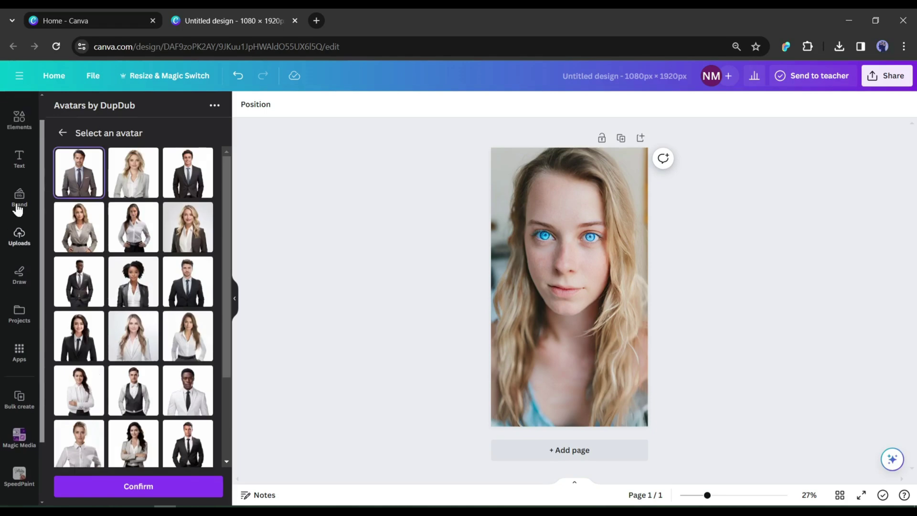
left_click(65, 133)
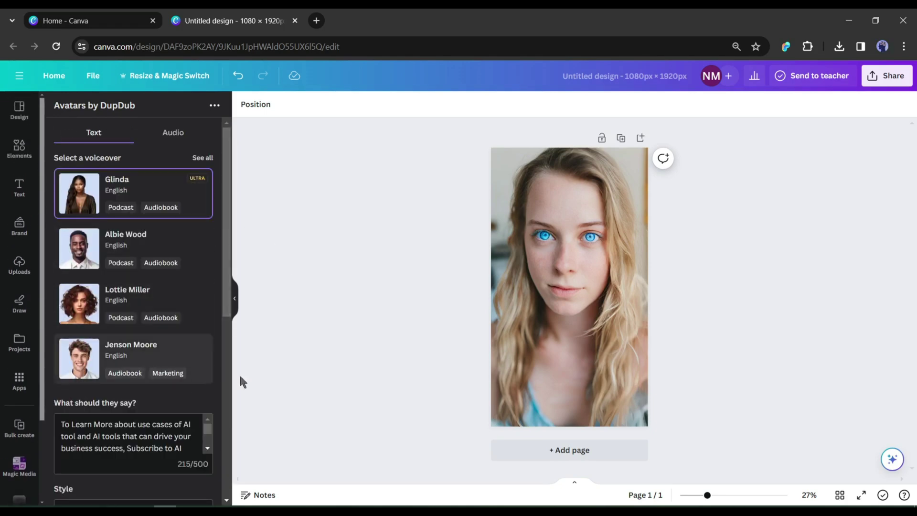
scroll(149, 364, "down", 6)
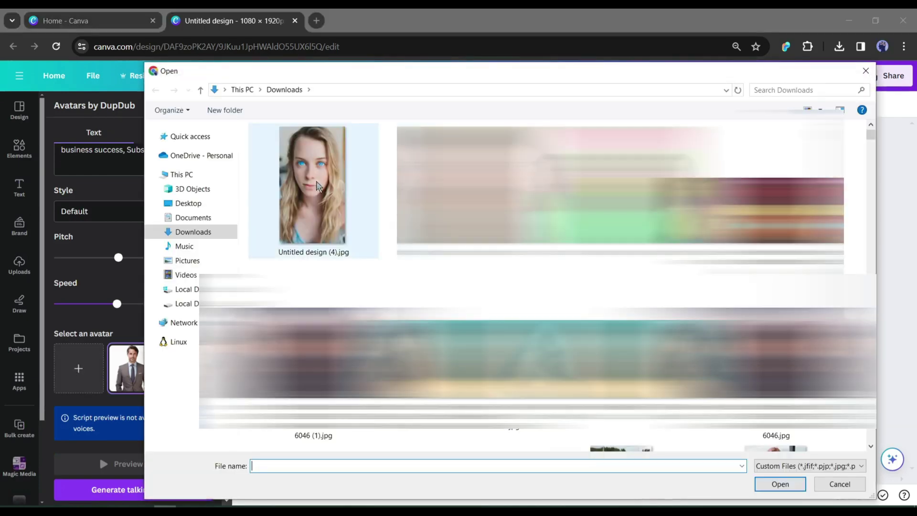
double_click(231, 393)
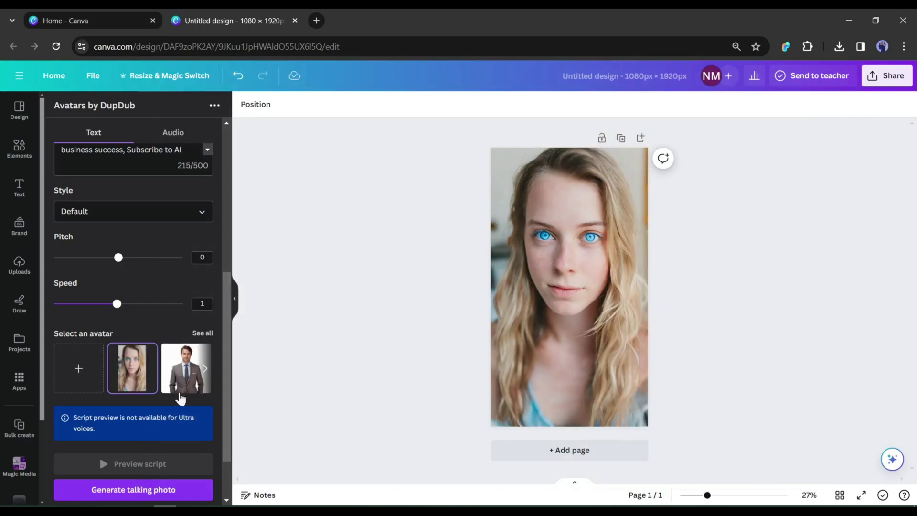
Step: Generate the talking photo from the uploaded portrait and play its preview
scroll(148, 450, "down", 2)
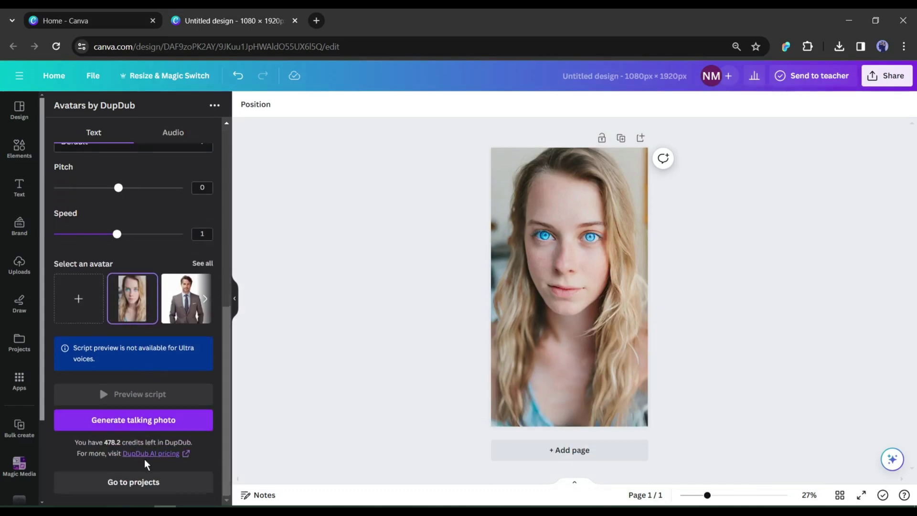
left_click(119, 426)
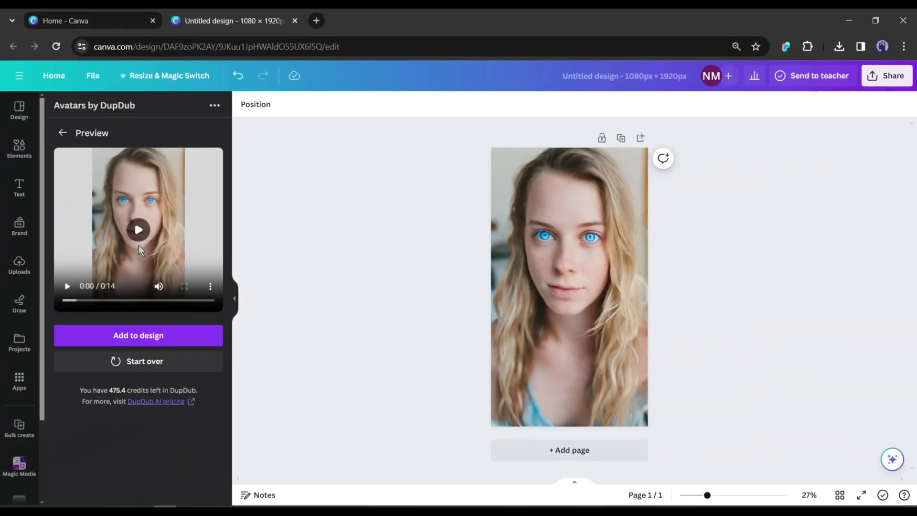
left_click(139, 229)
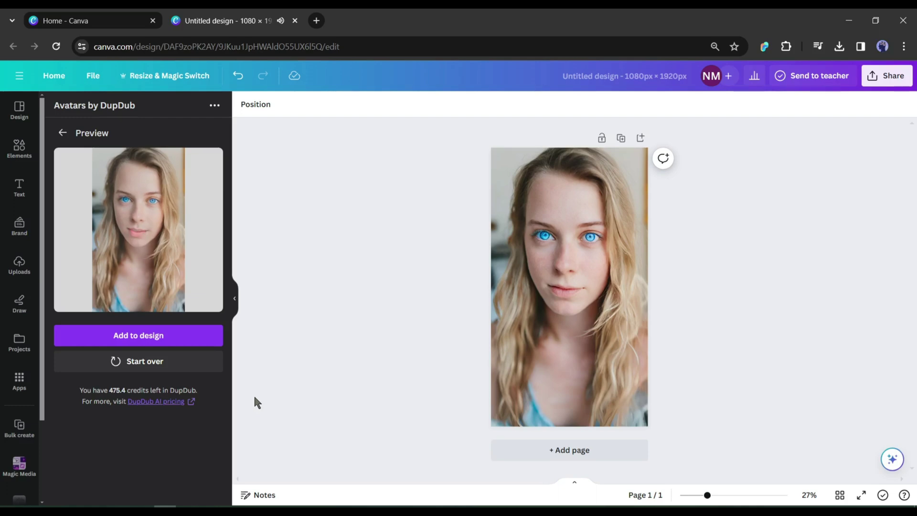
mouse_move(199, 218)
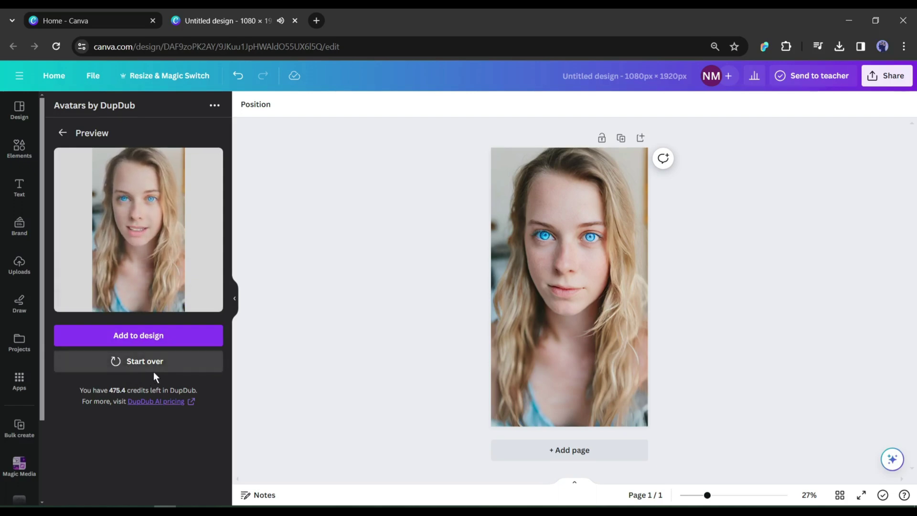
Step: Add the talking avatar video to the design and replace the page background with it
left_click(135, 337)
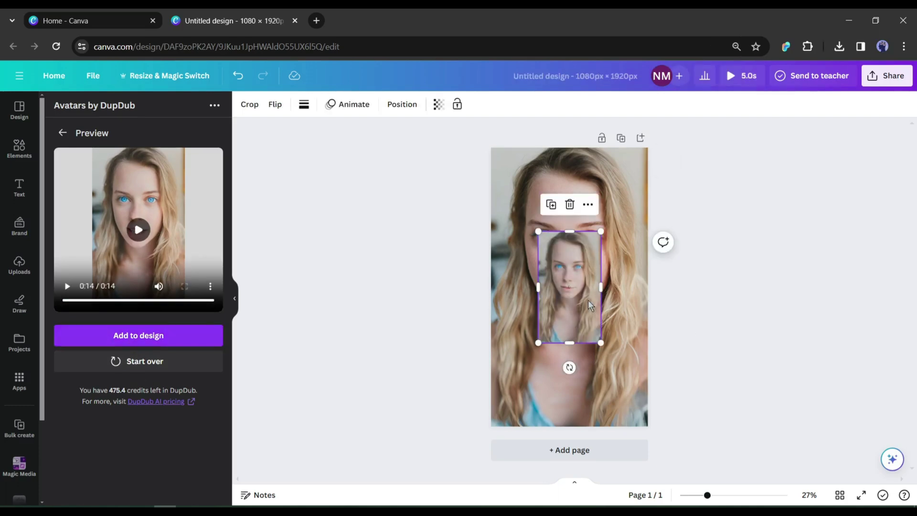
left_click(587, 204)
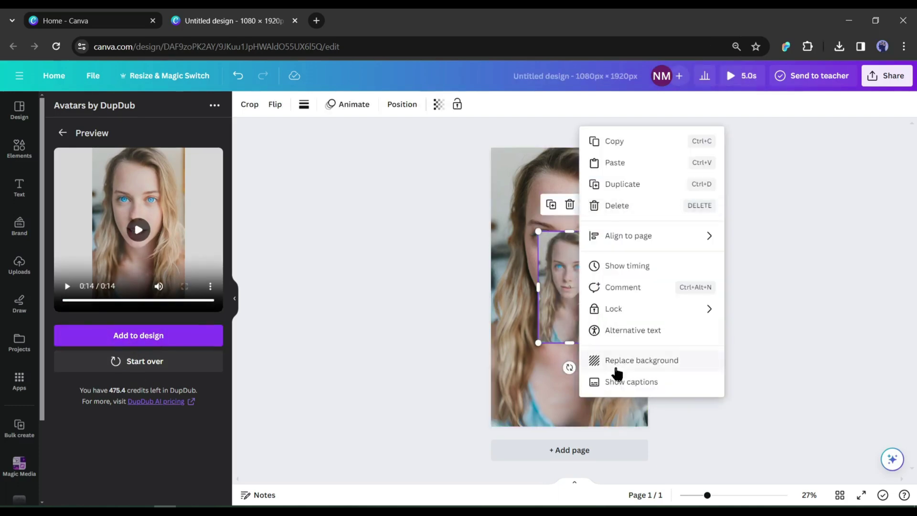
left_click(657, 367)
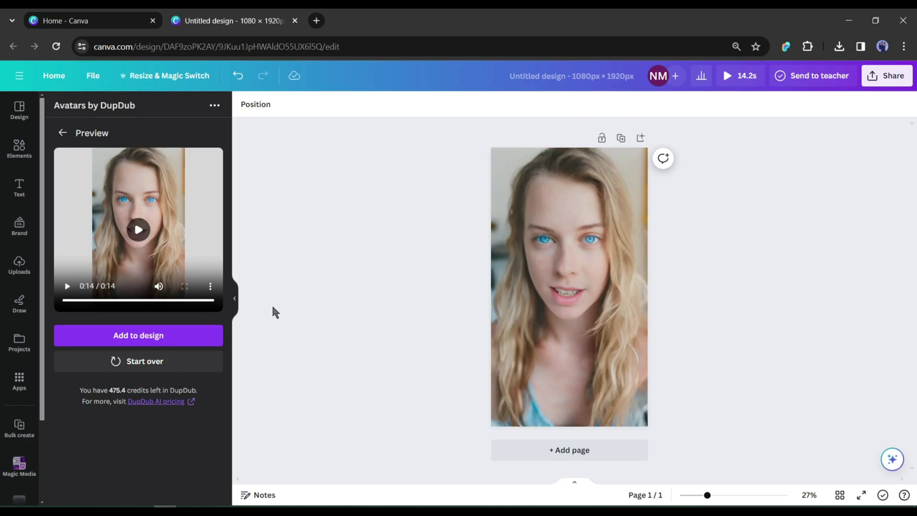
Step: Download the talking avatar design as an MP4 video and leave the DupDub preview and project list
left_click(595, 294)
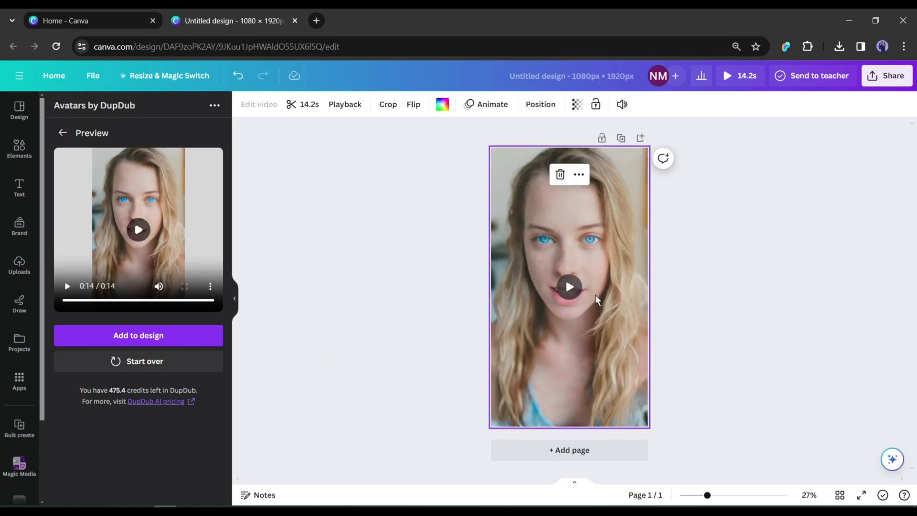
left_click(900, 83)
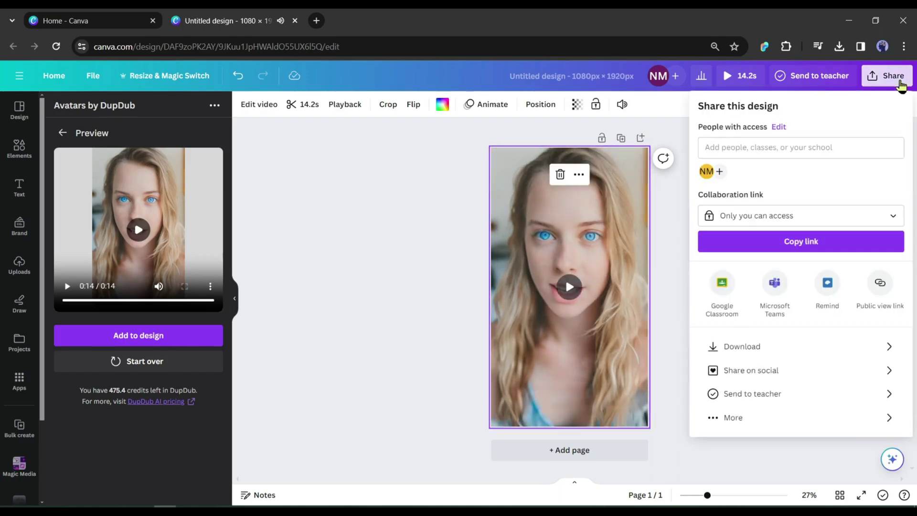
left_click(712, 351)
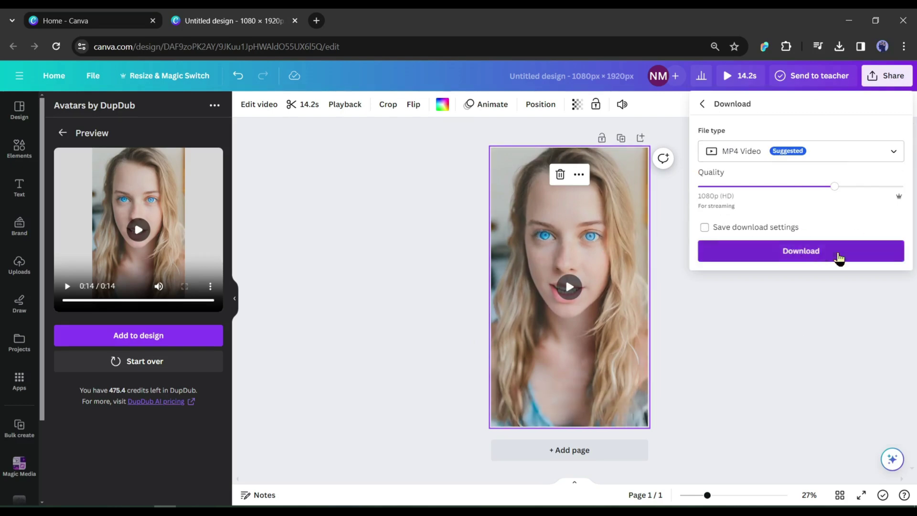
left_click(820, 253)
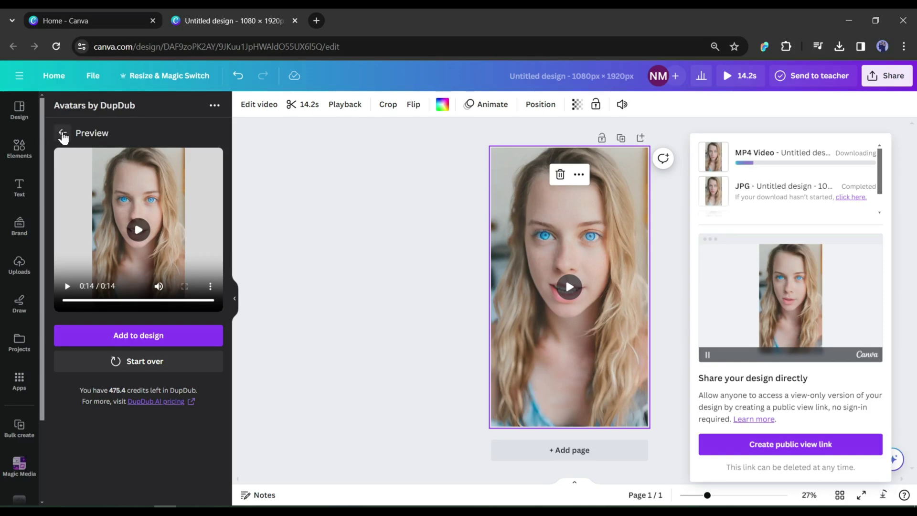
left_click(62, 134)
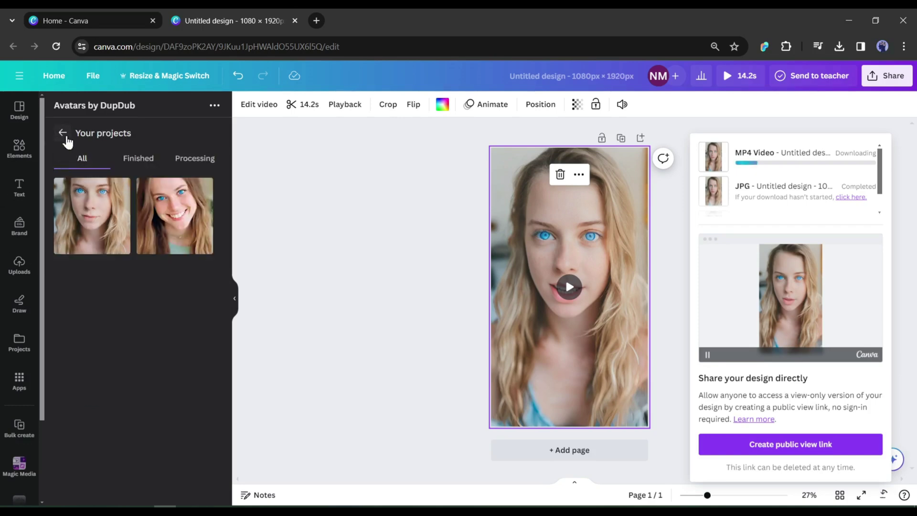
left_click(66, 137)
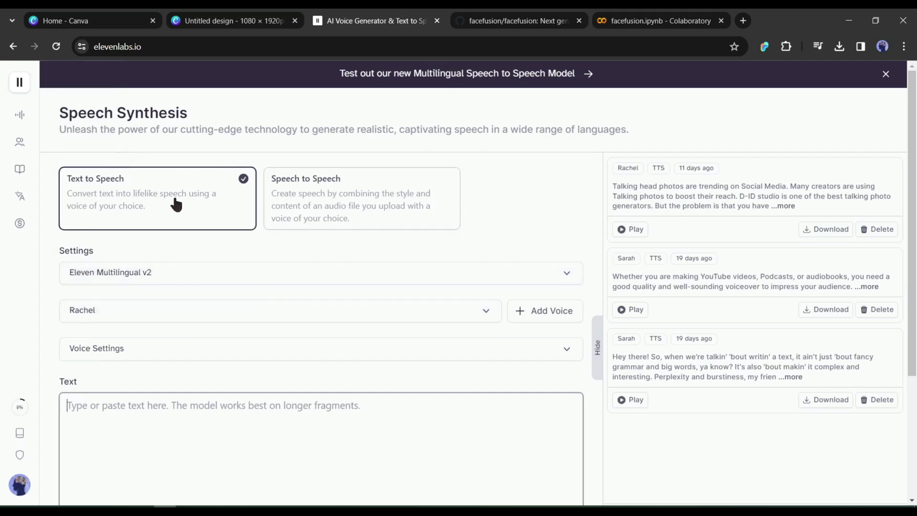
Step: In ElevenLabs, generate Text to Speech audio with the Rachel voice from the story beginning "Amidst rolling hills" and download it
scroll(193, 238, "down", 1)
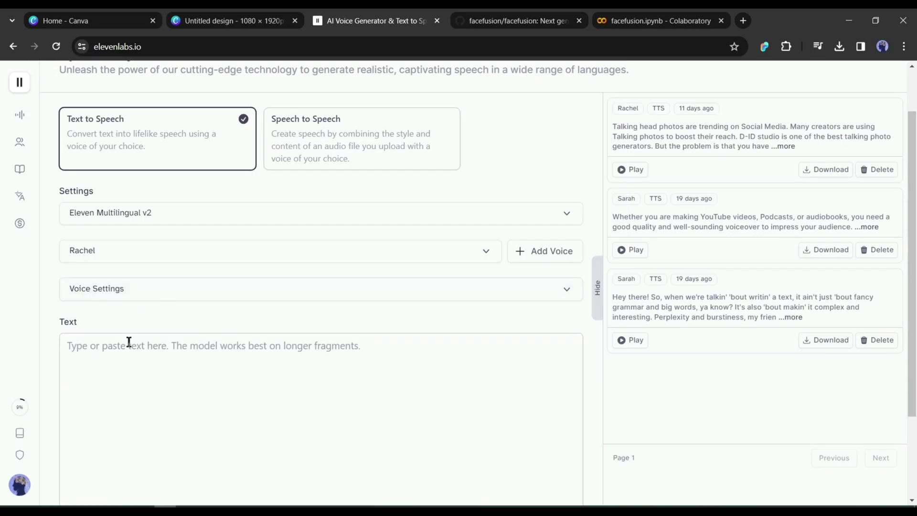
scroll(249, 386, "down", 2)
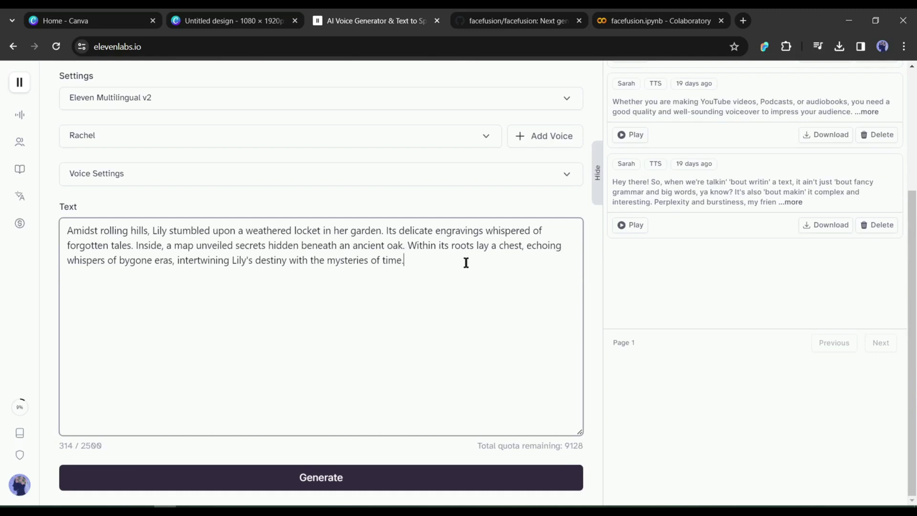
left_click(286, 478)
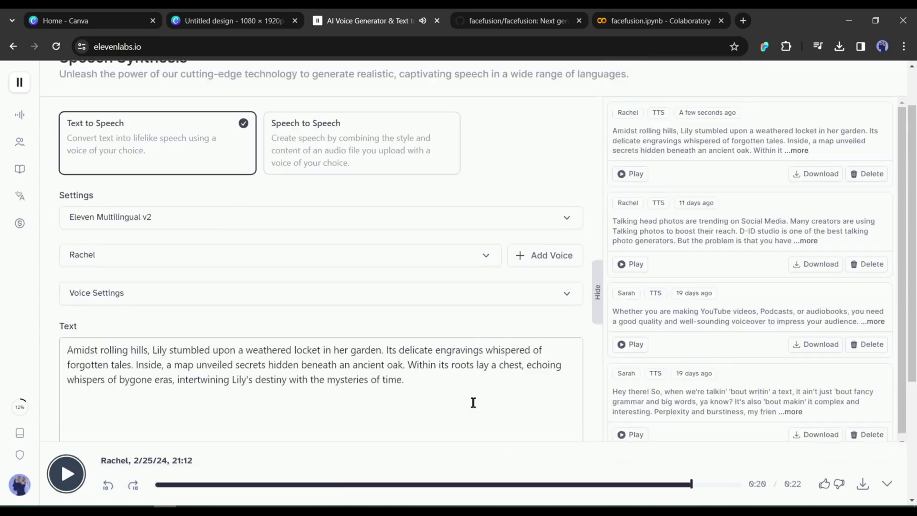
scroll(477, 396, "down", 1)
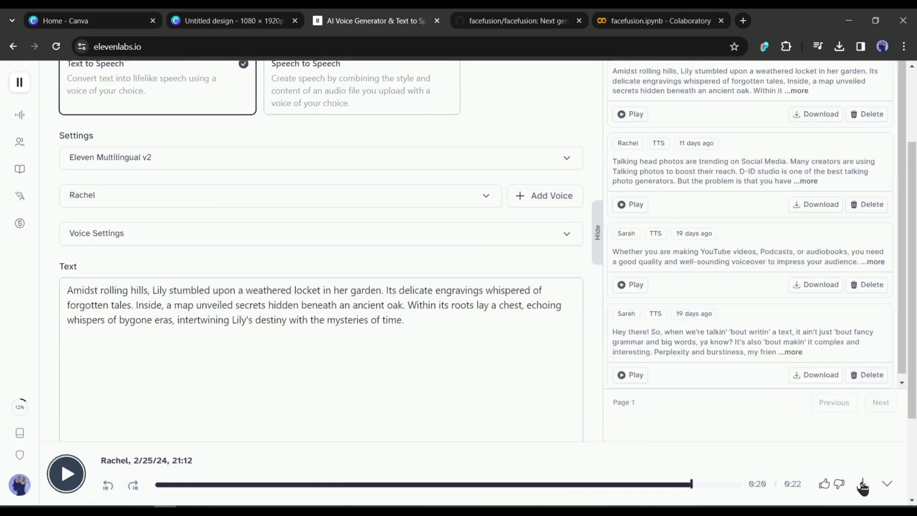
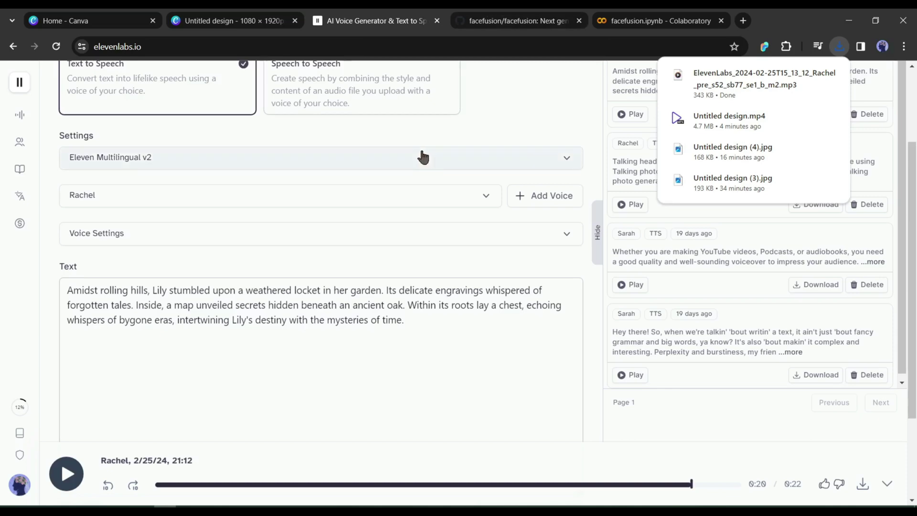
Step: Switch to the FaceFusion GitHub repository and examine the README's interface preview and its settings
scroll(231, 174, "up", 3)
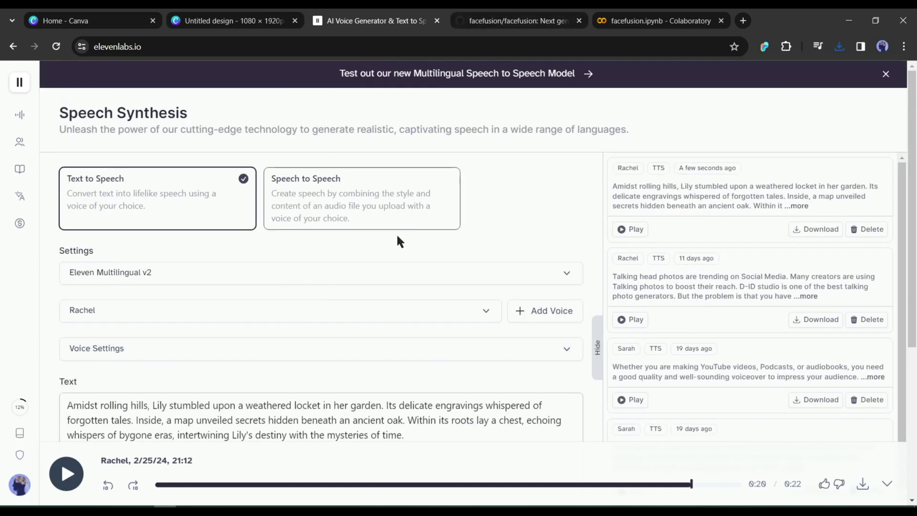
left_click(517, 9)
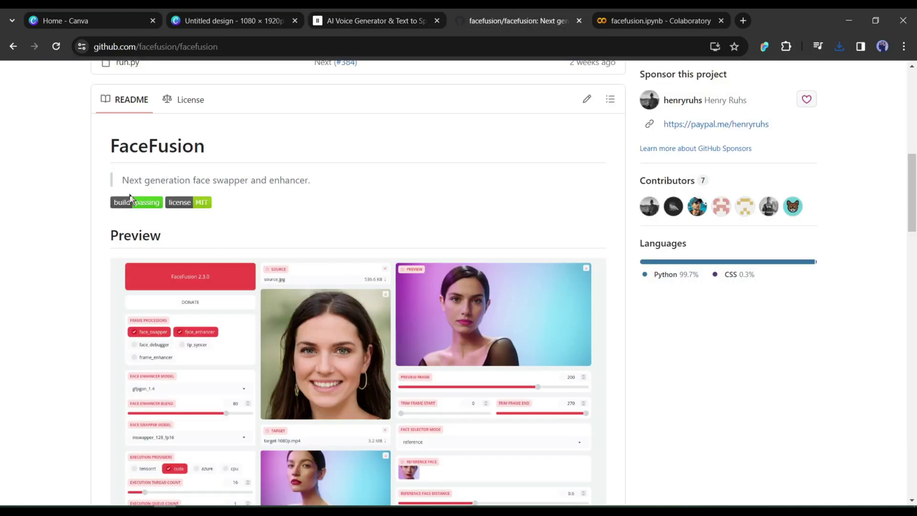
scroll(144, 200, "down", 4)
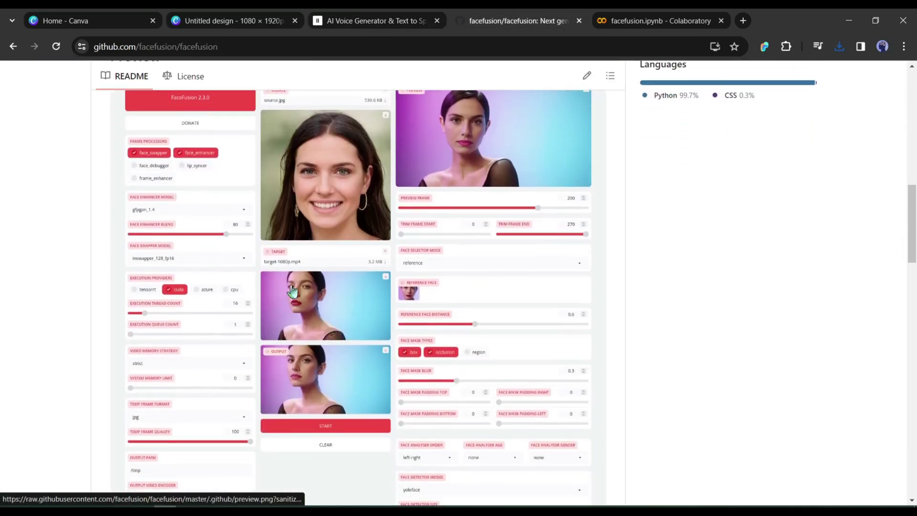
scroll(334, 370, "down", 3)
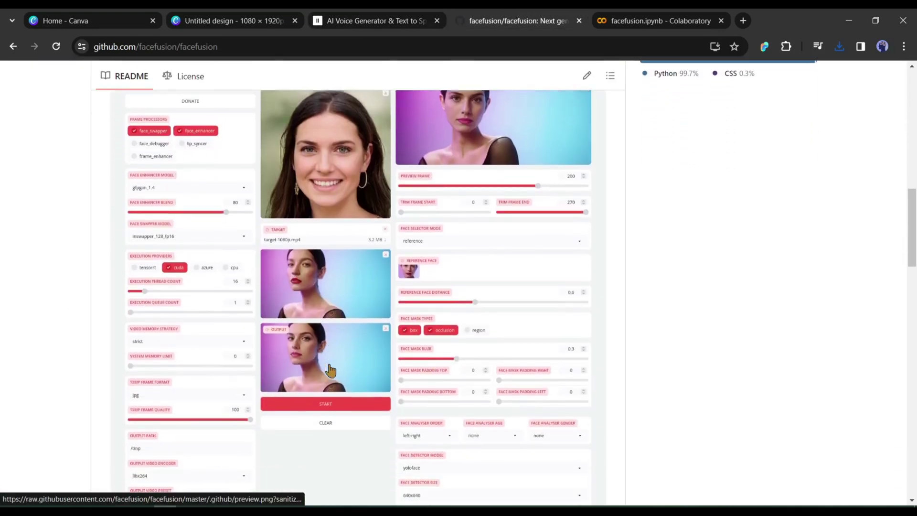
scroll(347, 375, "down", 2)
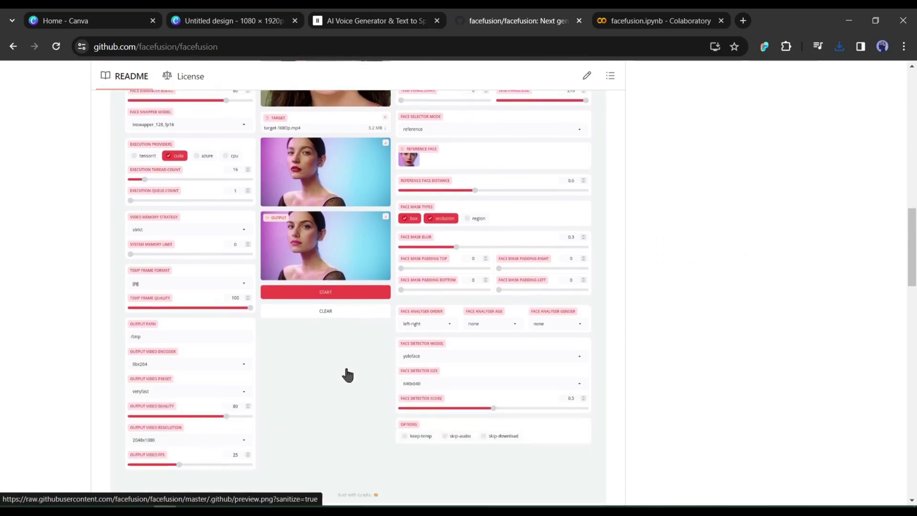
scroll(451, 413, "up", 10)
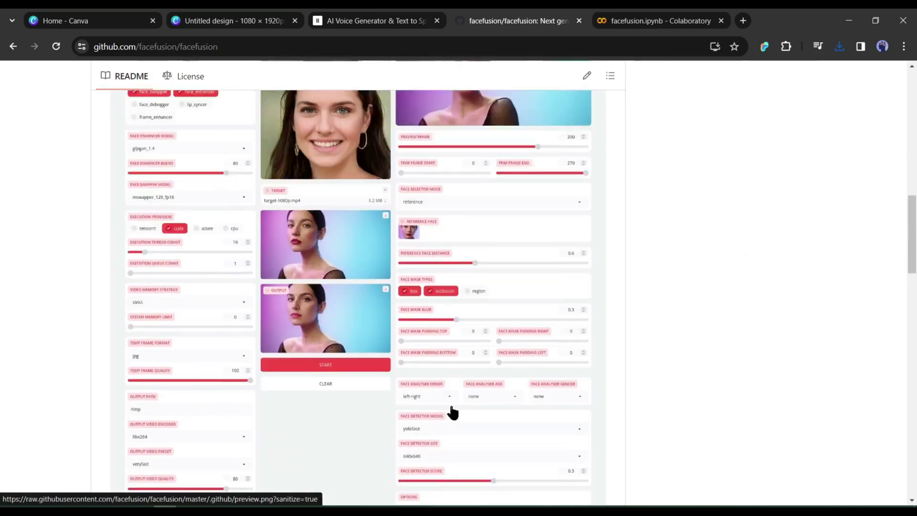
scroll(301, 330, "down", 1)
scroll(321, 328, "down", 3)
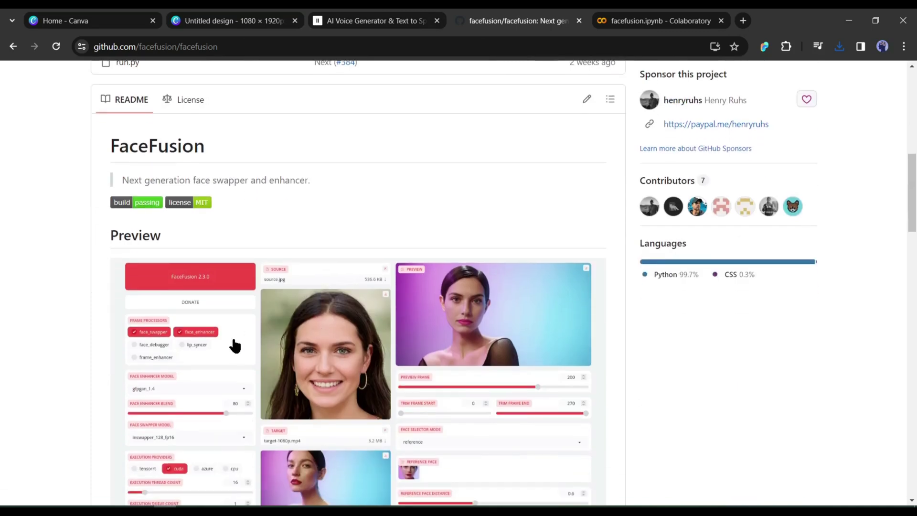
Step: In the facefusion.ipynb Colab notebook, connect to the GPU runtime and run the Install cell despite the authorship warning
left_click(606, 15)
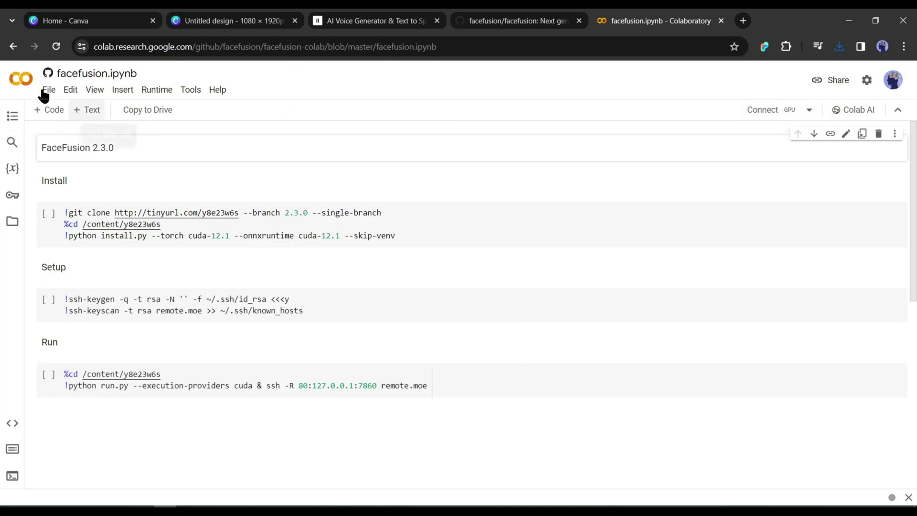
left_click(767, 108)
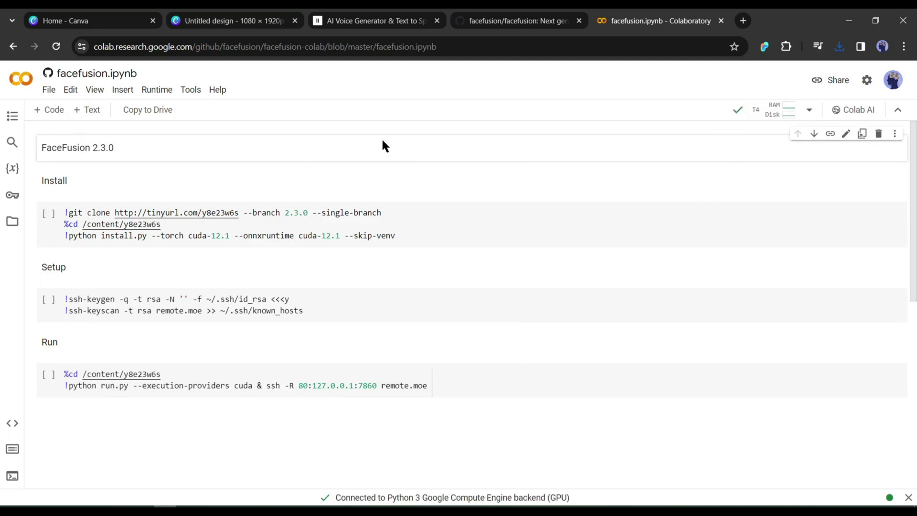
left_click(49, 213)
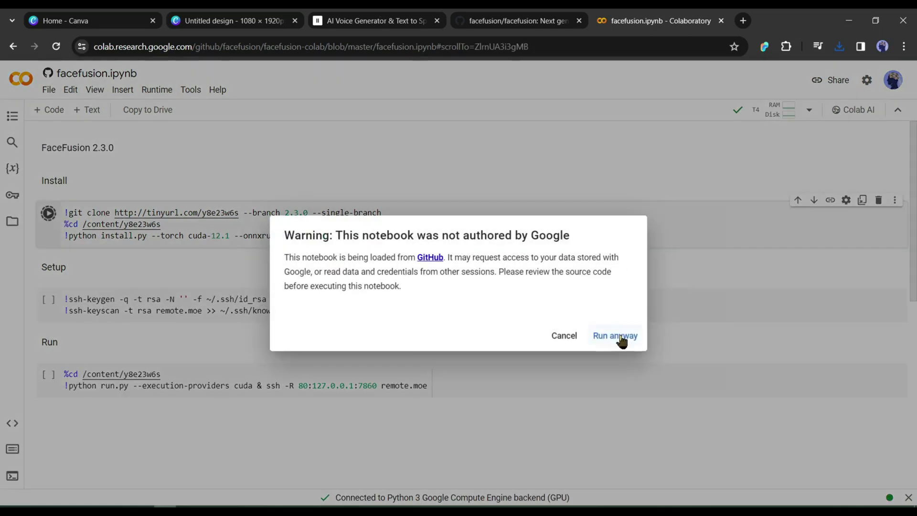
left_click(622, 336)
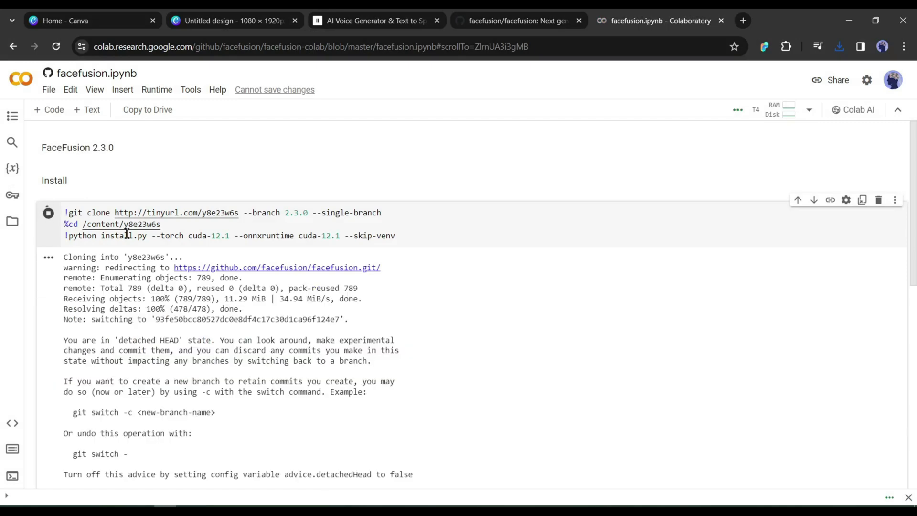
Step: Run the notebook's Setup cell with the ssh-keygen commands, followed by the Run cell that launches FaceFusion
scroll(385, 284, "down", 3)
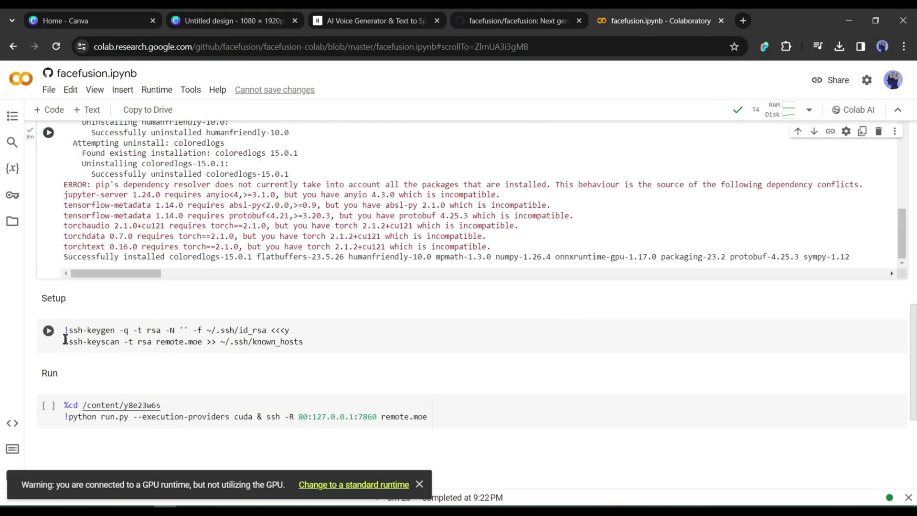
left_click(49, 330)
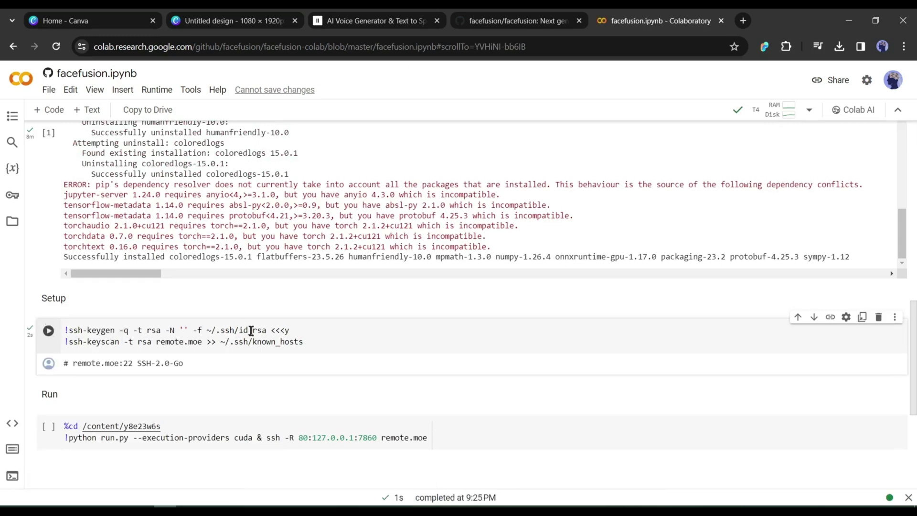
scroll(48, 382, "down", 2)
left_click(48, 307)
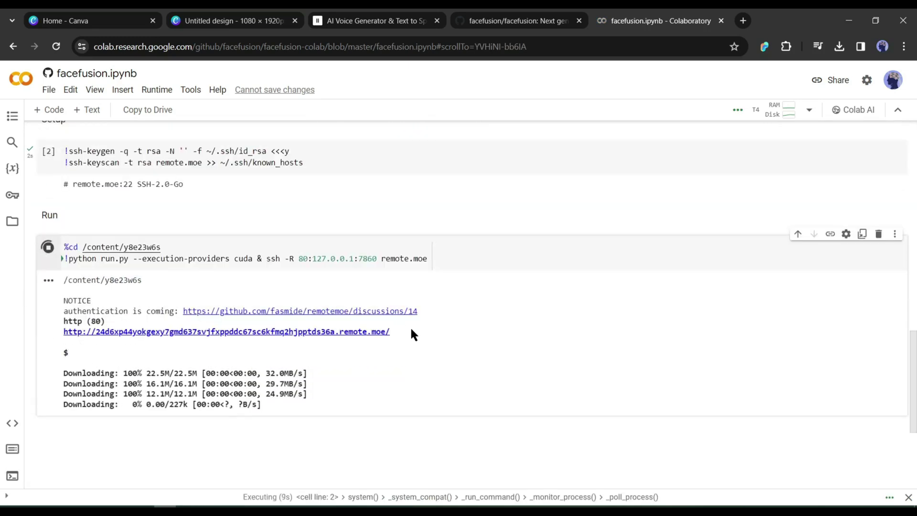
Step: Open the FaceFusion web interface from the remote.moe link in the Run cell's output
scroll(408, 326, "down", 1)
left_click_drag(136, 427, 324, 425)
left_click(147, 273)
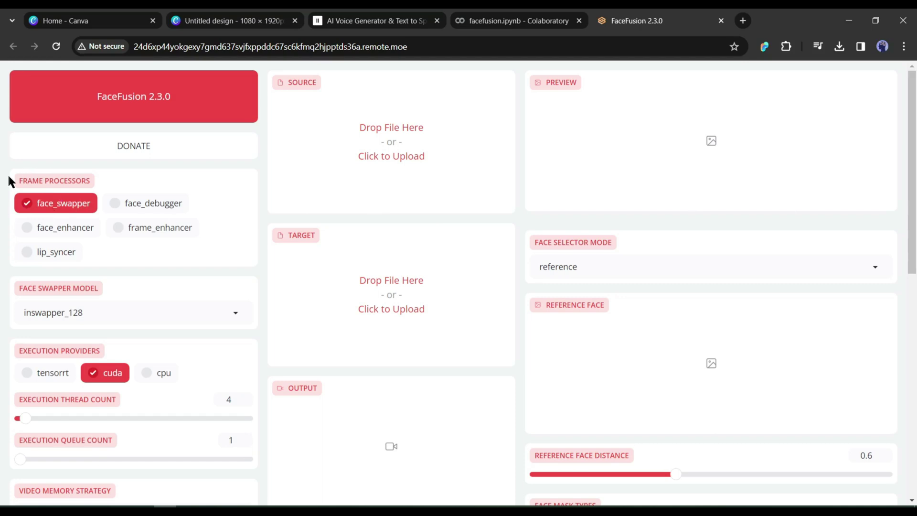
Step: Set the frame processors to lip_syncer and face_enhancer, with face_swapper disabled, and look over the remaining settings
left_click_drag(21, 182, 95, 185)
left_click(108, 175)
left_click(54, 209)
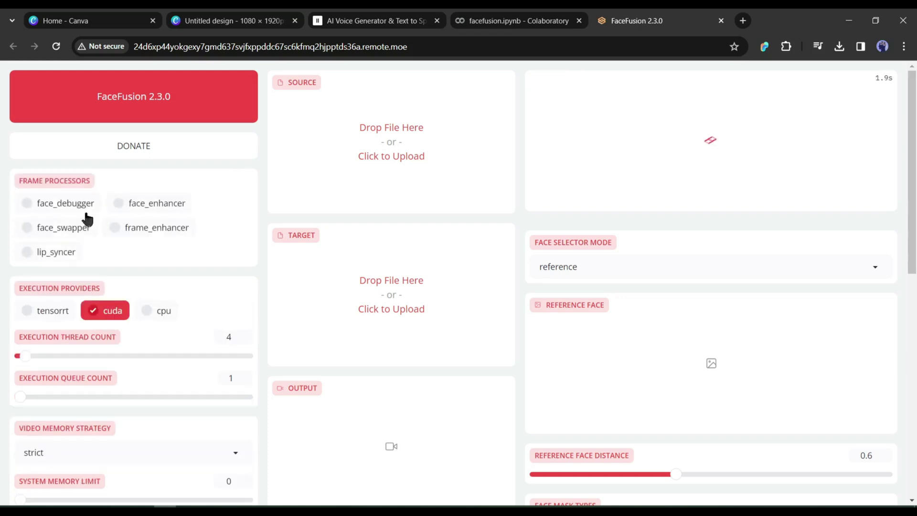
left_click(45, 253)
left_click(56, 230)
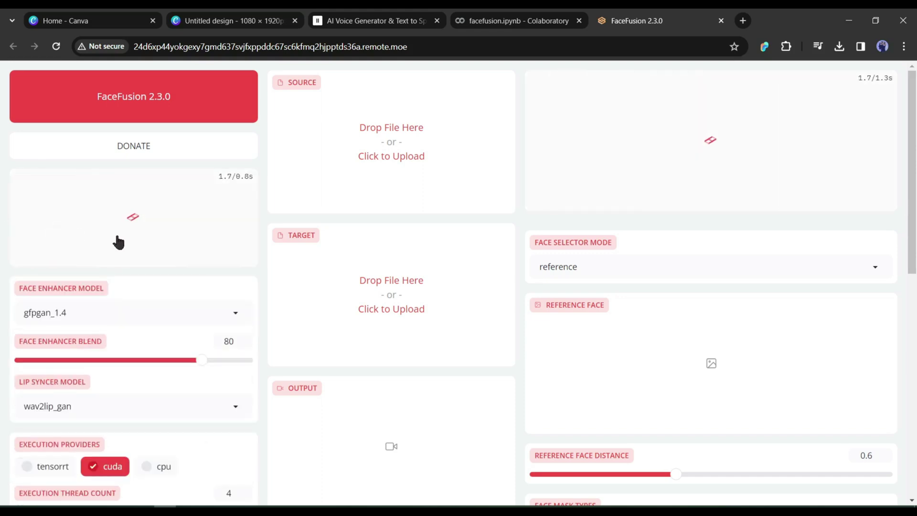
scroll(122, 310, "down", 5)
scroll(122, 310, "down", 3)
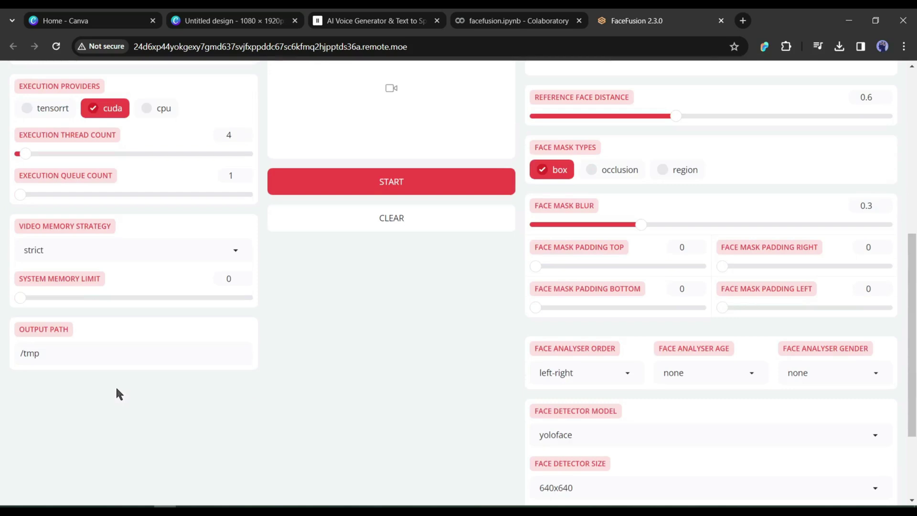
scroll(116, 385, "up", 8)
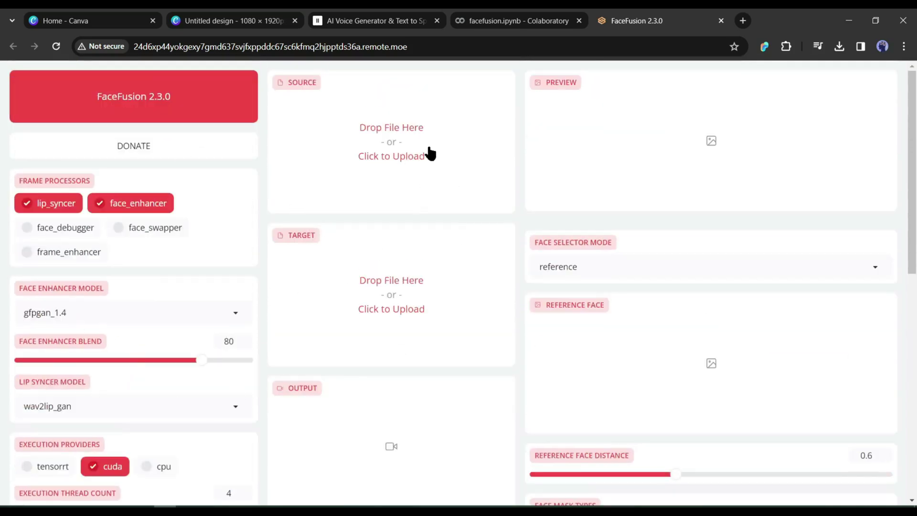
Step: Upload the downloaded ElevenLabs MP3 voiceover as the source and Untitled design.mp4 as the target
left_click(386, 146)
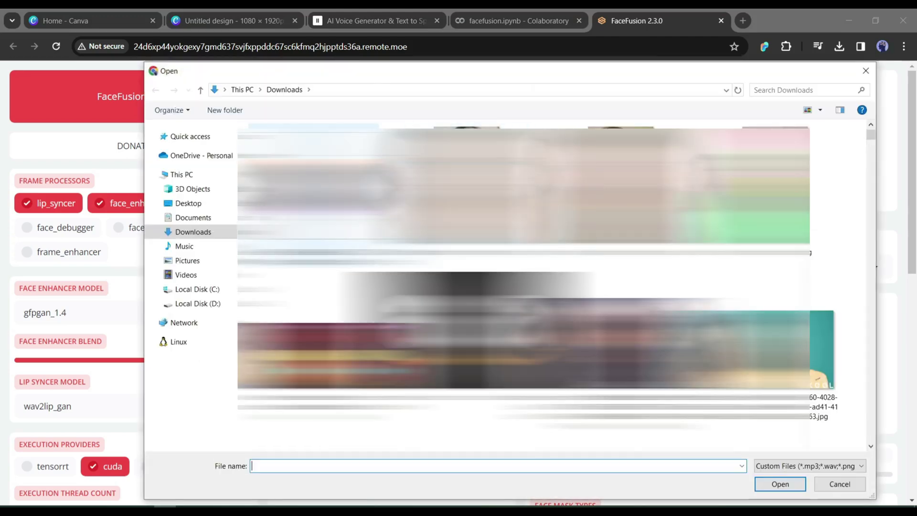
double_click(308, 253)
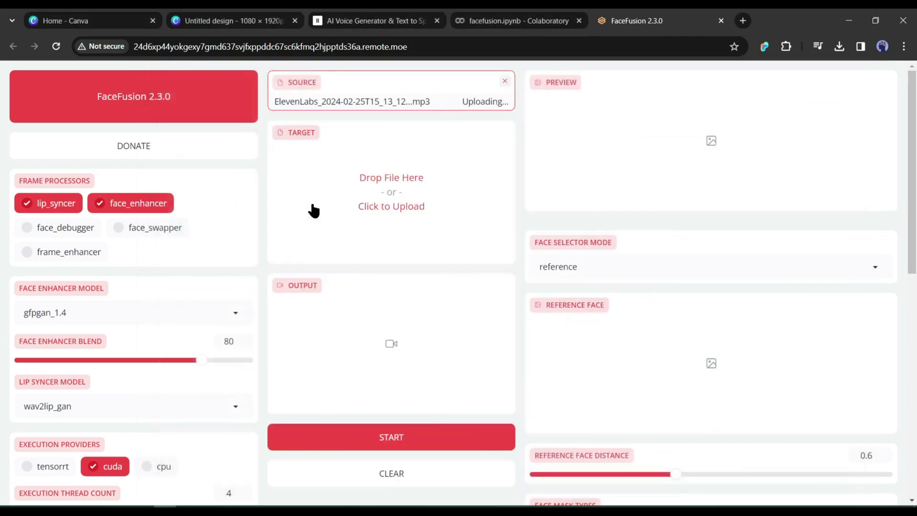
left_click(391, 193)
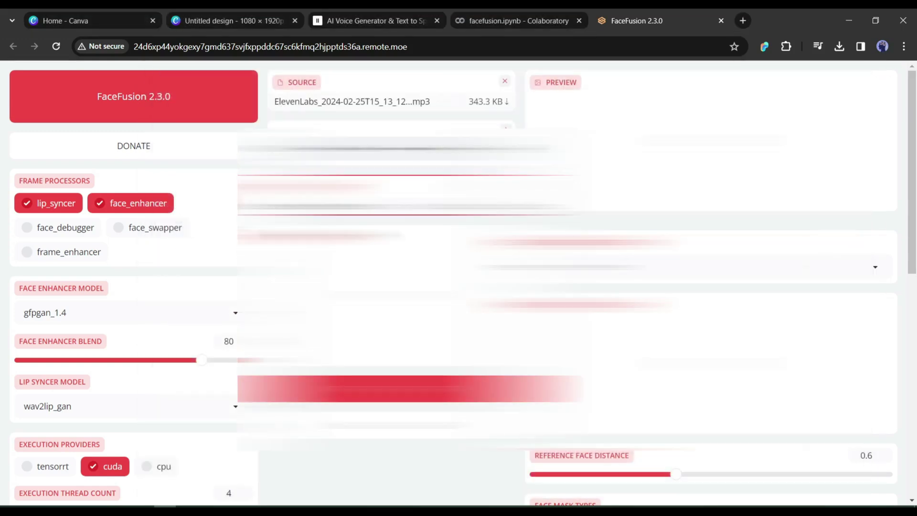
scroll(376, 312, "down", 3)
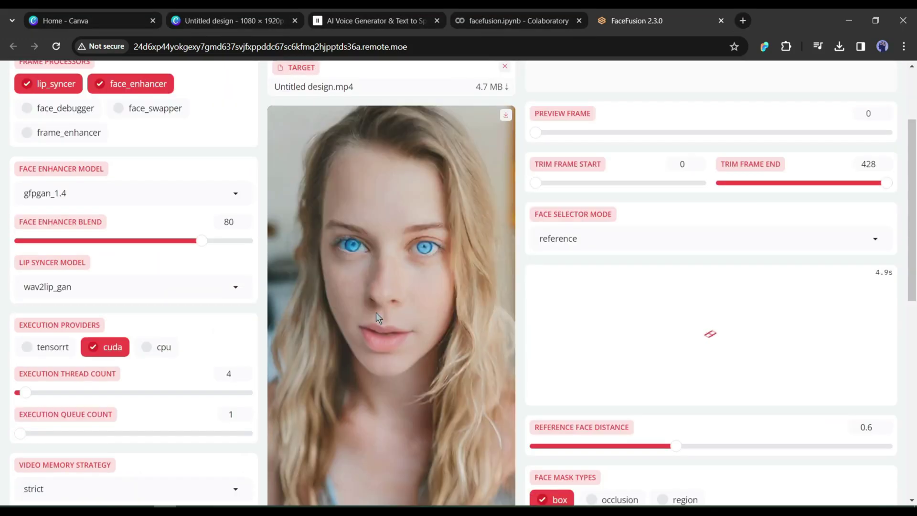
scroll(702, 299, "up", 3)
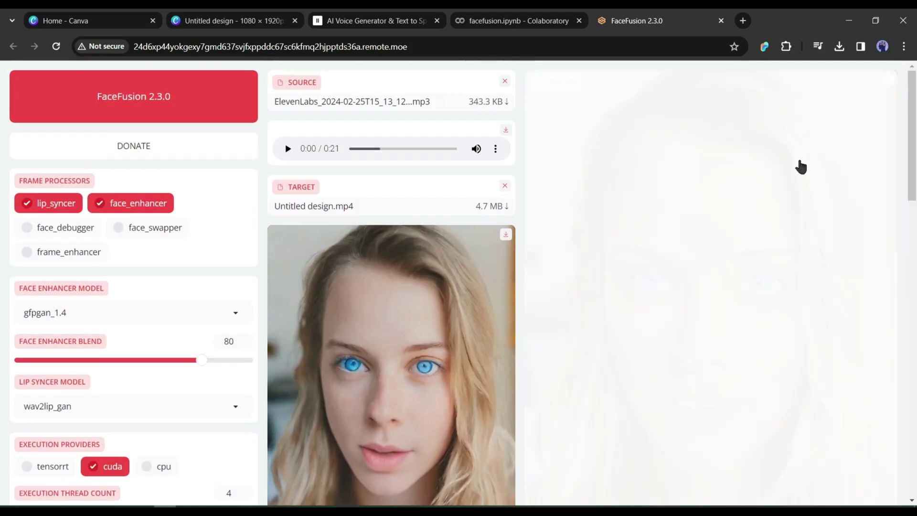
Step: Start the FaceFusion lip-sync processing and download the output video
scroll(620, 303, "down", 12)
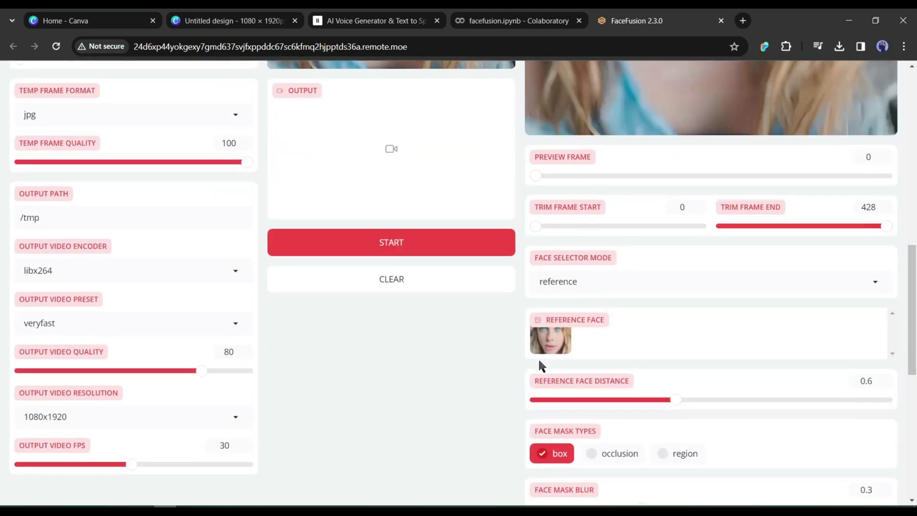
scroll(539, 364, "up", 2)
left_click(391, 361)
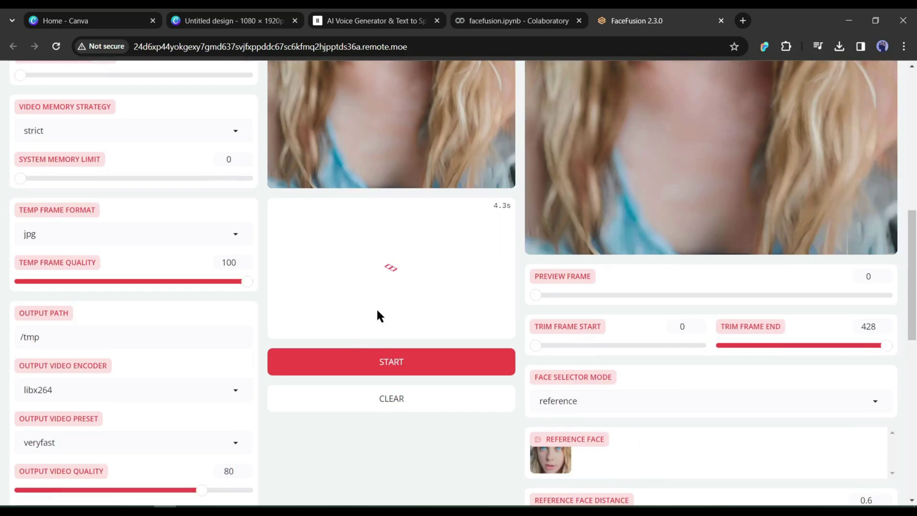
scroll(363, 318, "up", 3)
scroll(382, 349, "down", 3)
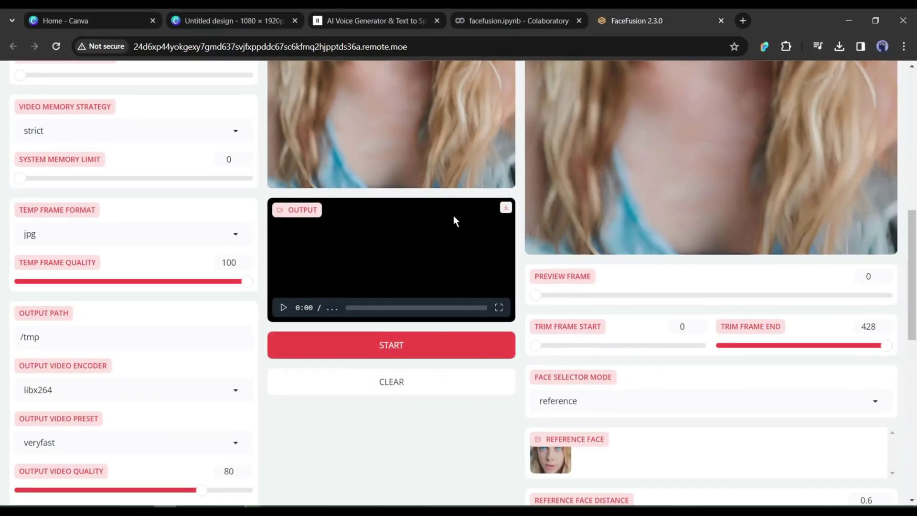
left_click(505, 207)
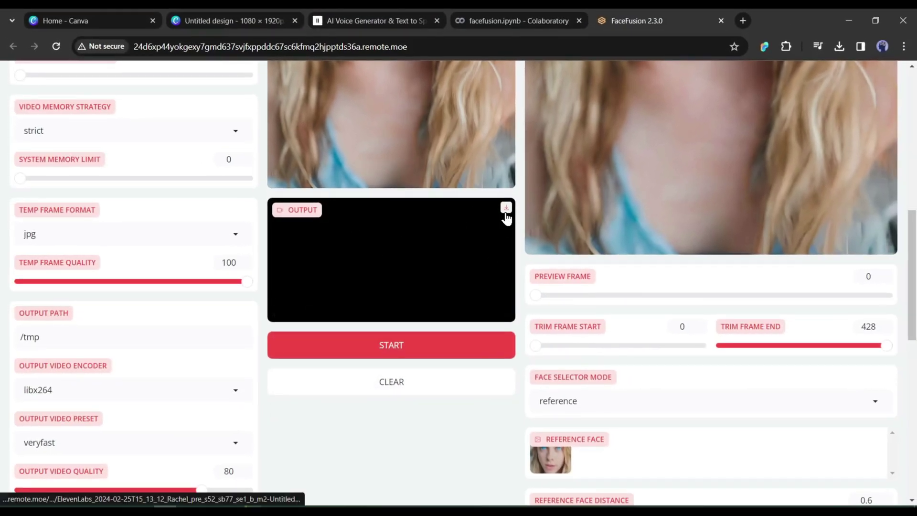